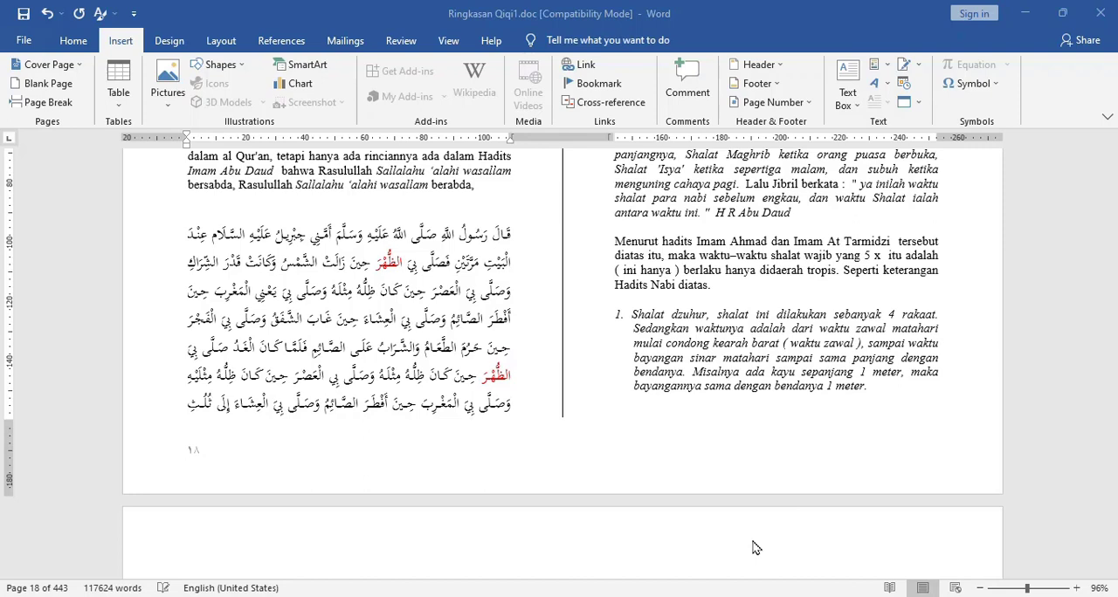
# - Insert the "rasul" AutoText phrase on the empty line above the Arabic passage and add a line break after it
pyautogui.click(328, 219)
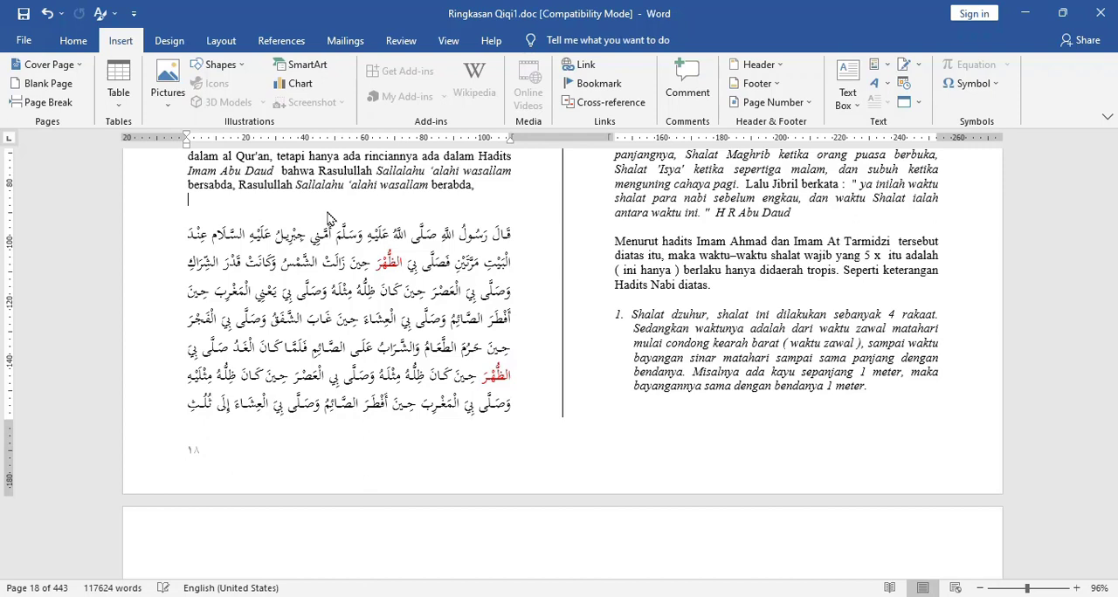
pyautogui.write('rasul')
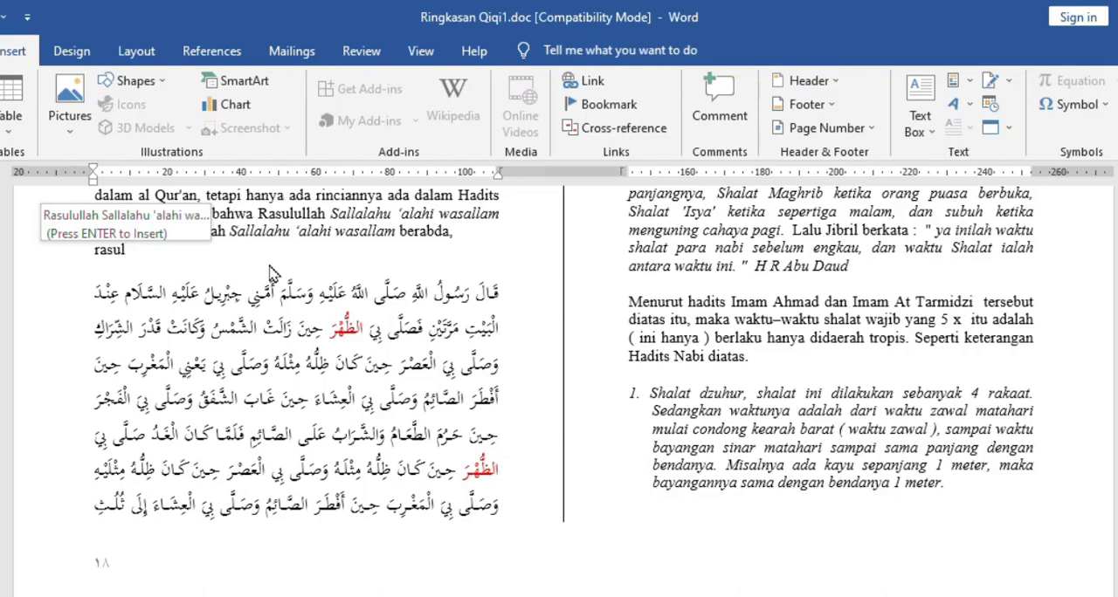
pyautogui.press('Return')
pyautogui.press('Return')
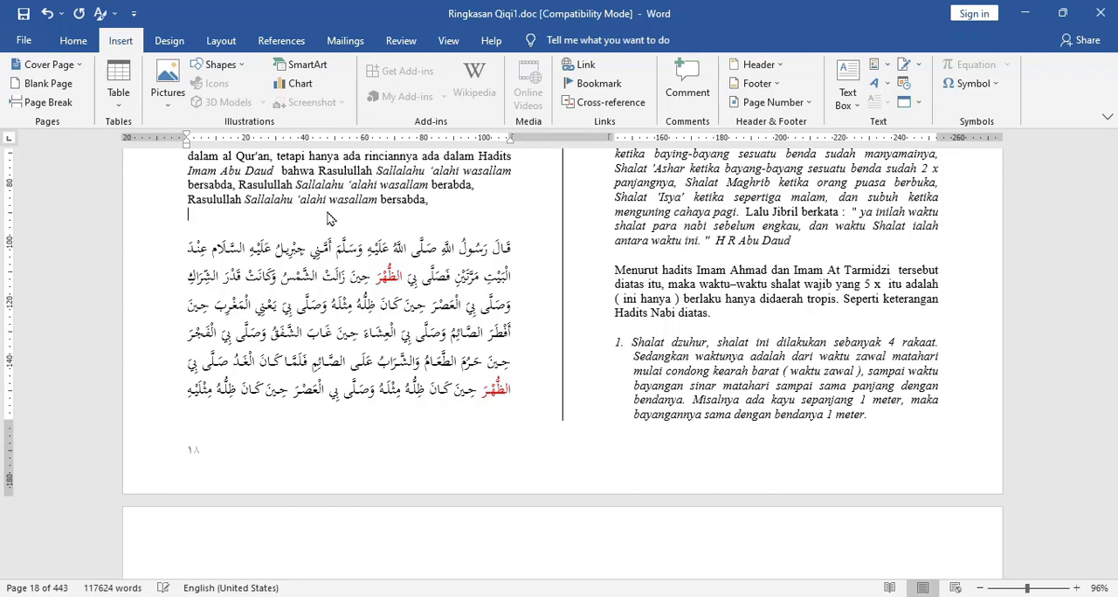
# - Create a blank document and insert the "surat" AutoText letter by its entry name
pyautogui.hotkey('ctrl', 'n')
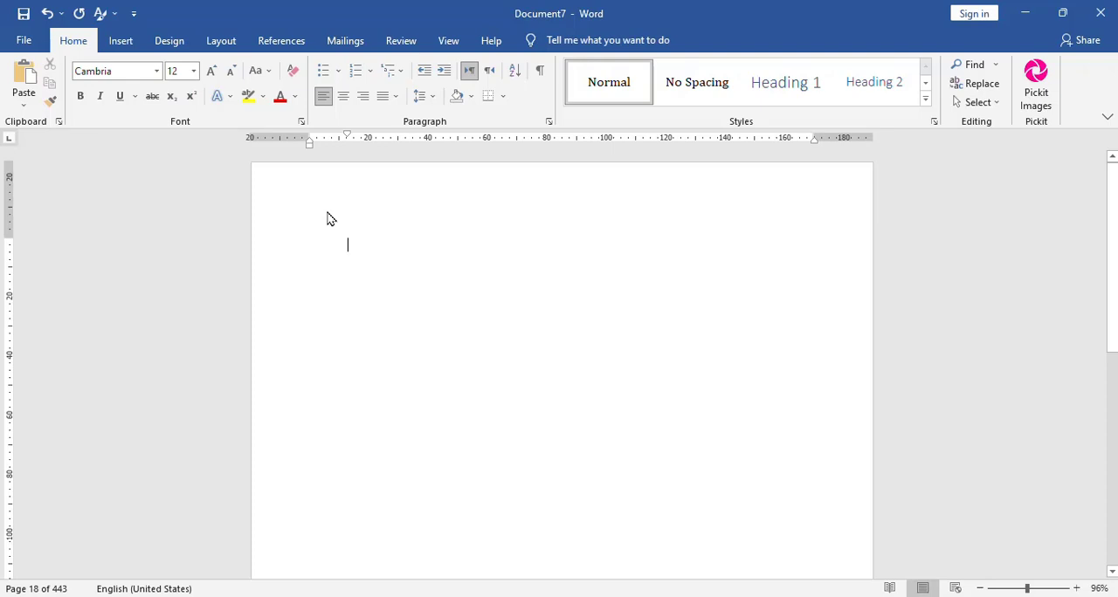
pyautogui.write('sur')
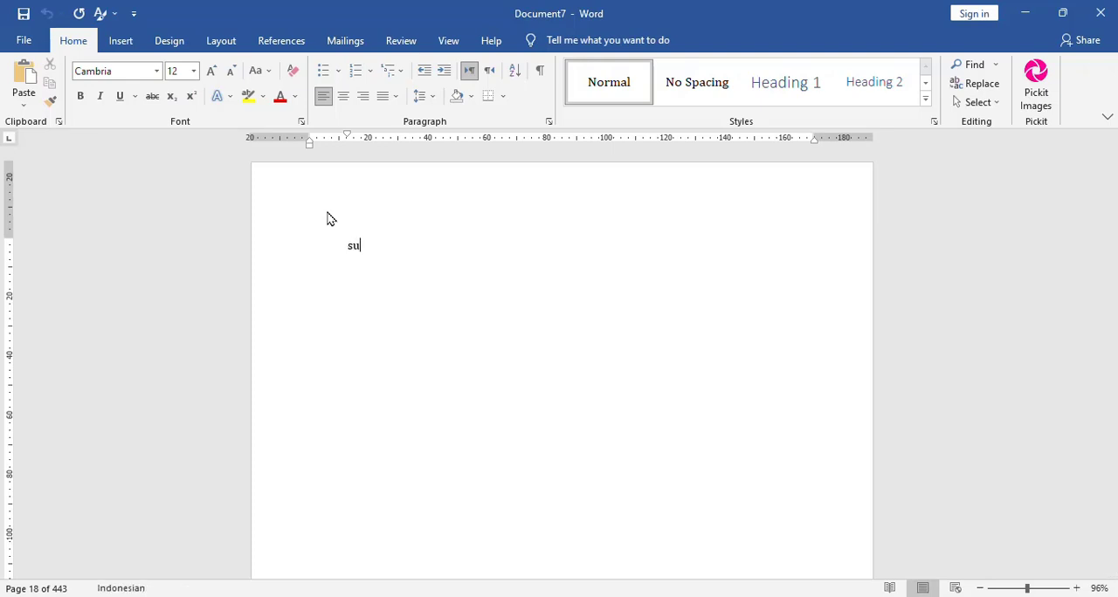
pyautogui.write('a')
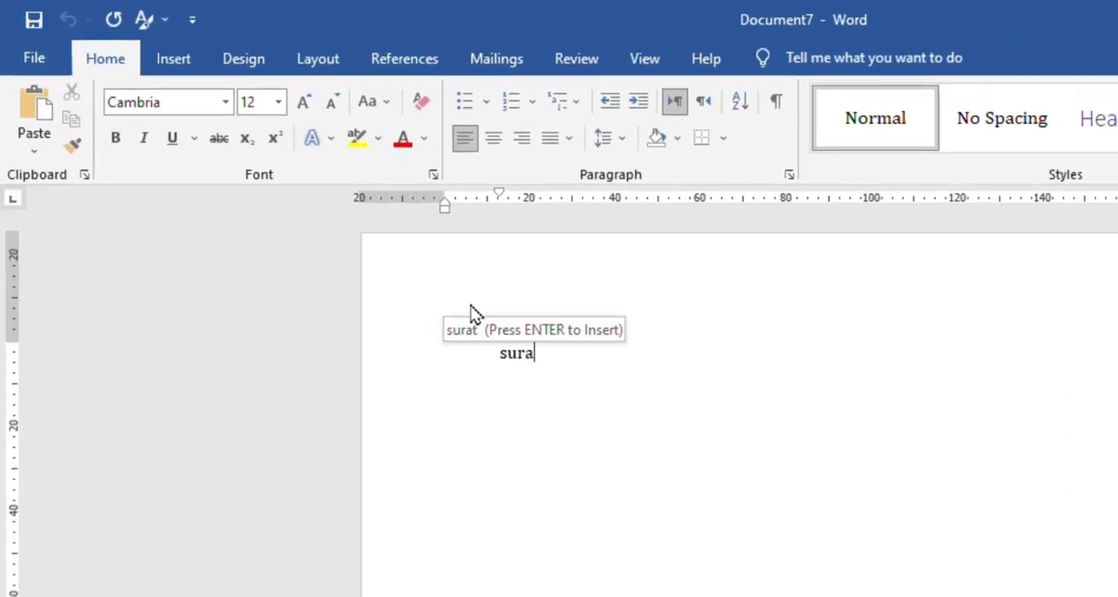
pyautogui.press('Return')
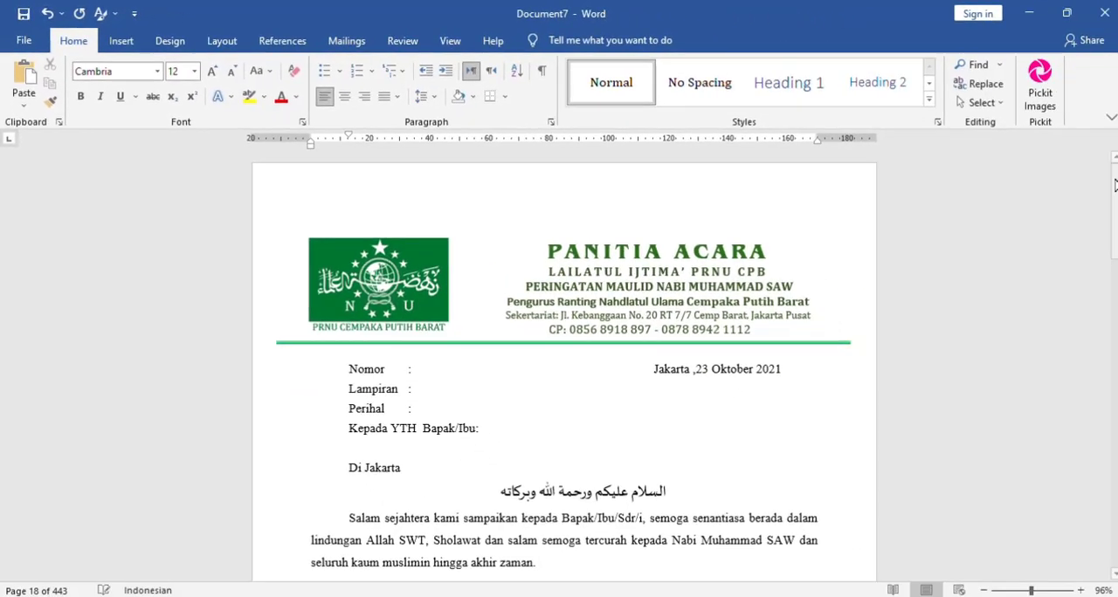
pyautogui.moveTo(1115, 192)
pyautogui.mouseDown()
pyautogui.moveTo(1109, 394)
pyautogui.moveTo(1098, 169)
pyautogui.mouseUp()
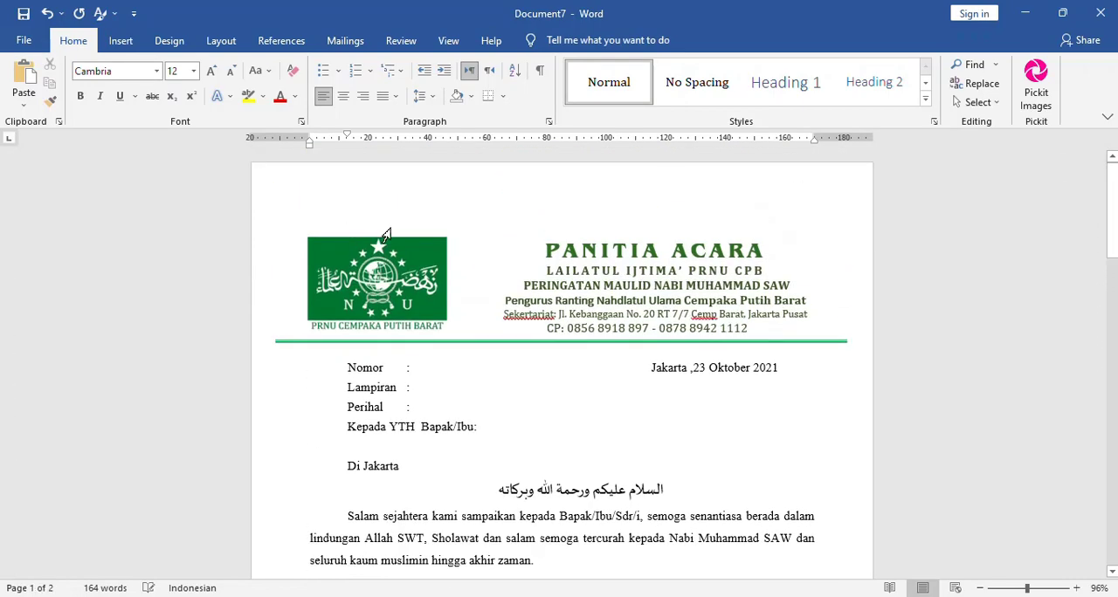
pyautogui.click(570, 263)
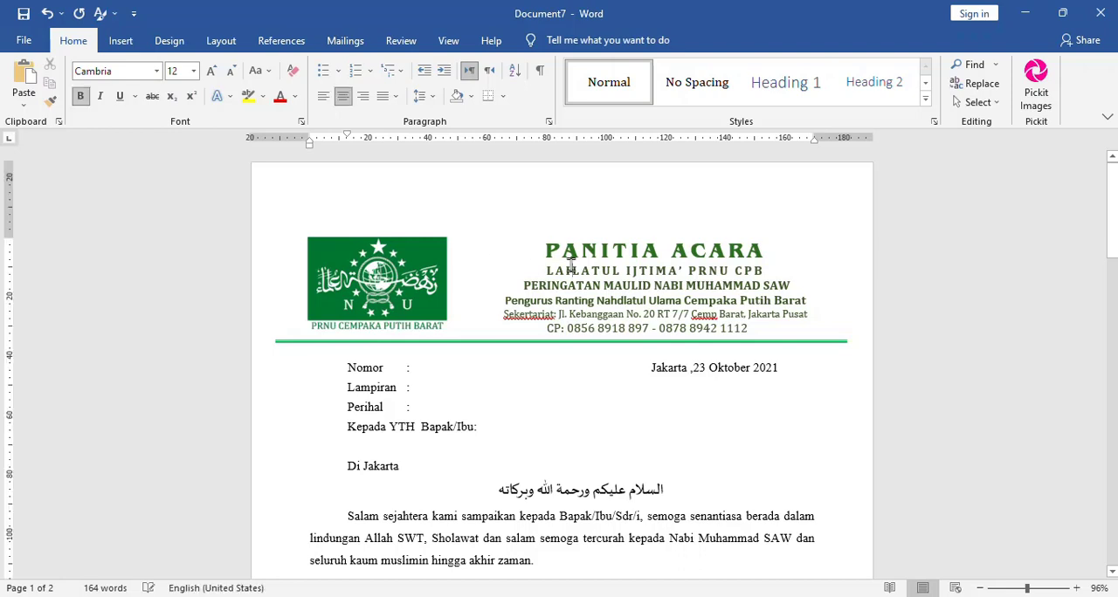
# - Close the new letter document without saving it
pyautogui.press('alt')
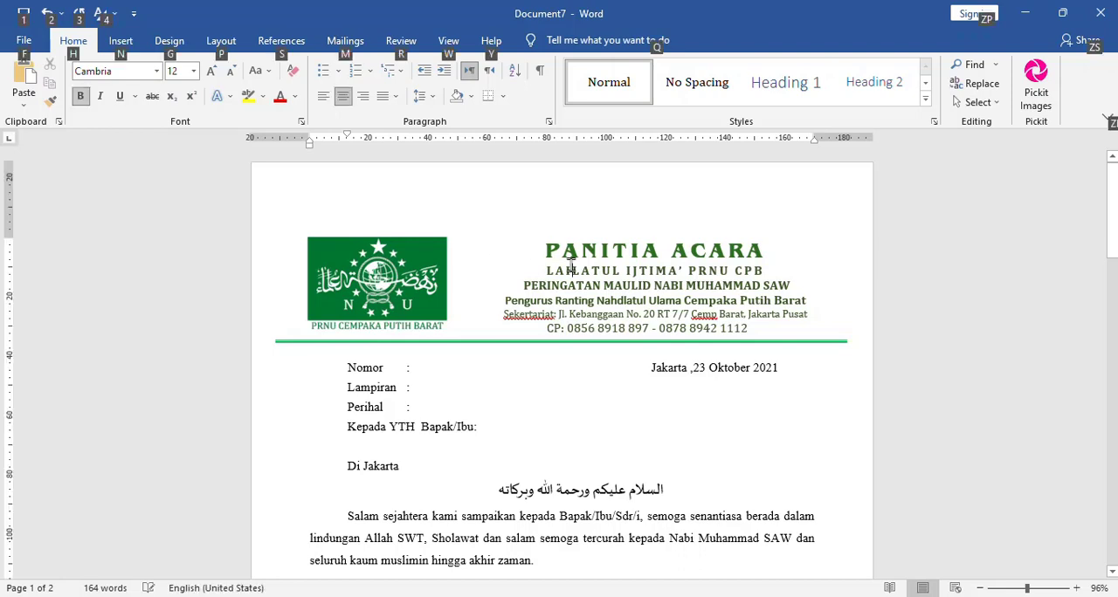
pyautogui.press('f')
pyautogui.press('c')
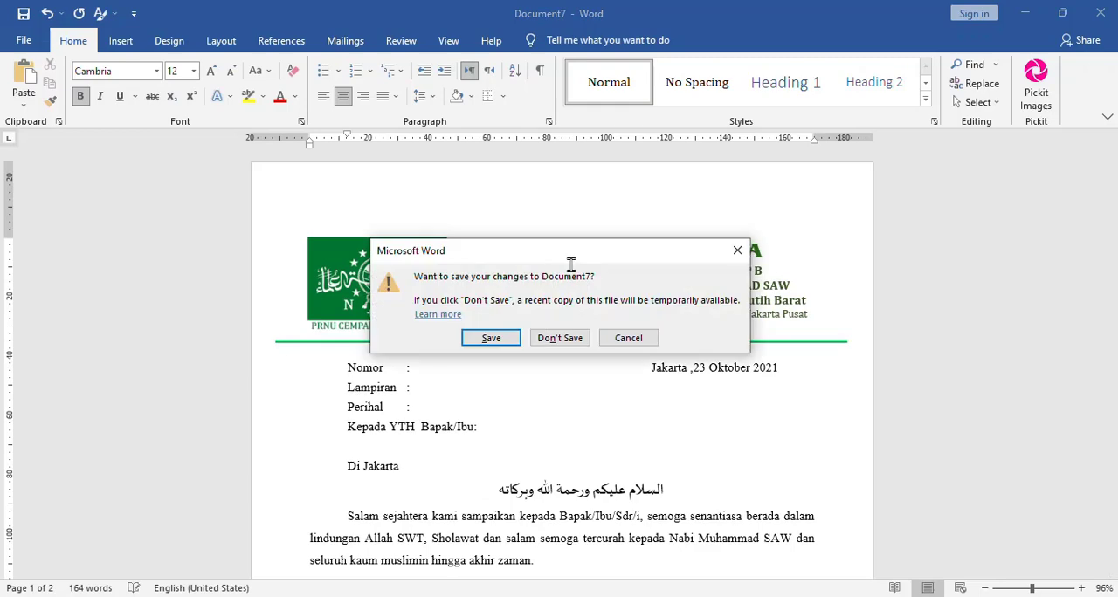
pyautogui.click(563, 343)
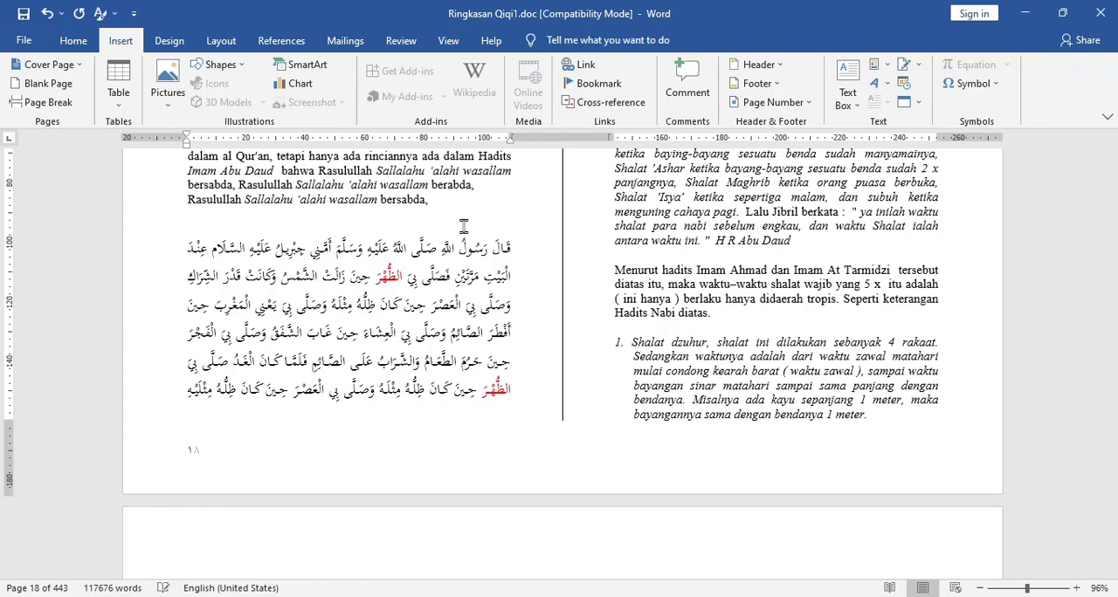
# - Create another blank document and insert the "surat" letter from the AutoText gallery in Quick Parts
pyautogui.hotkey('ctrl', 'n')
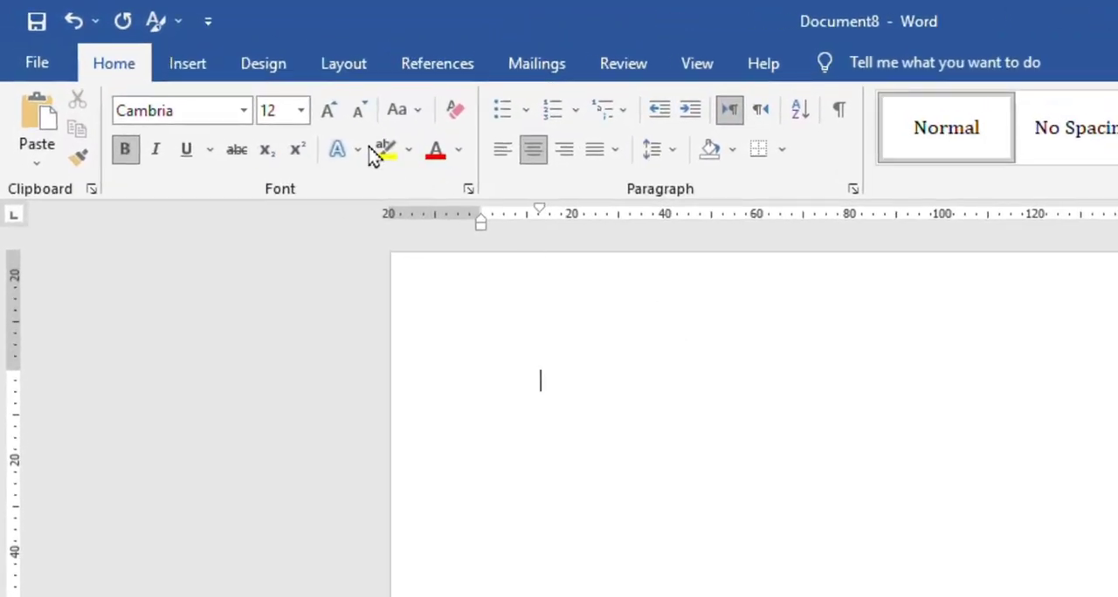
pyautogui.click(189, 65)
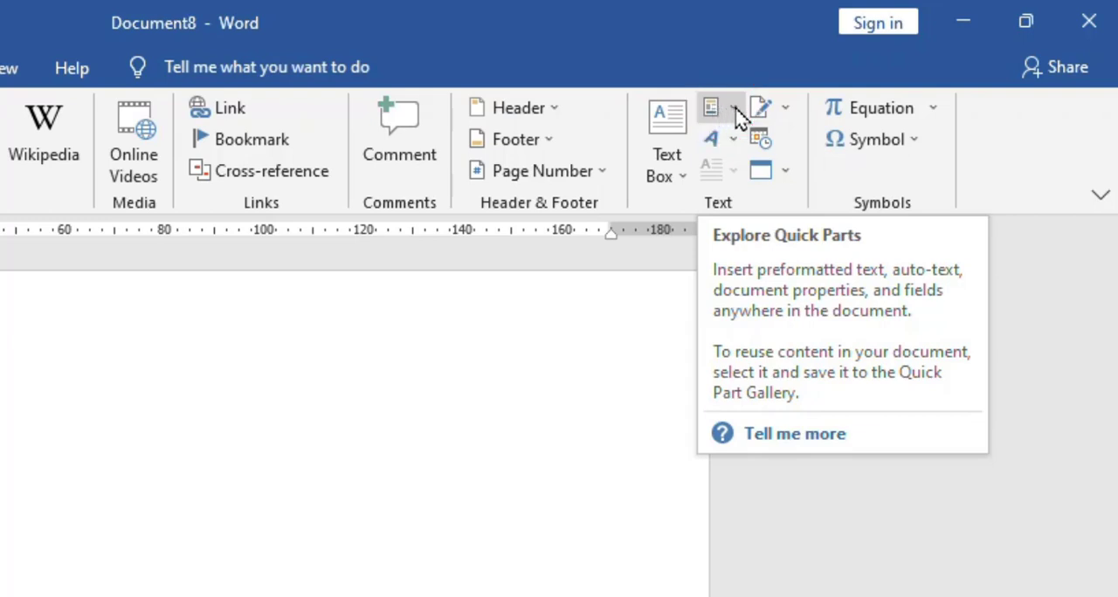
pyautogui.click(736, 111)
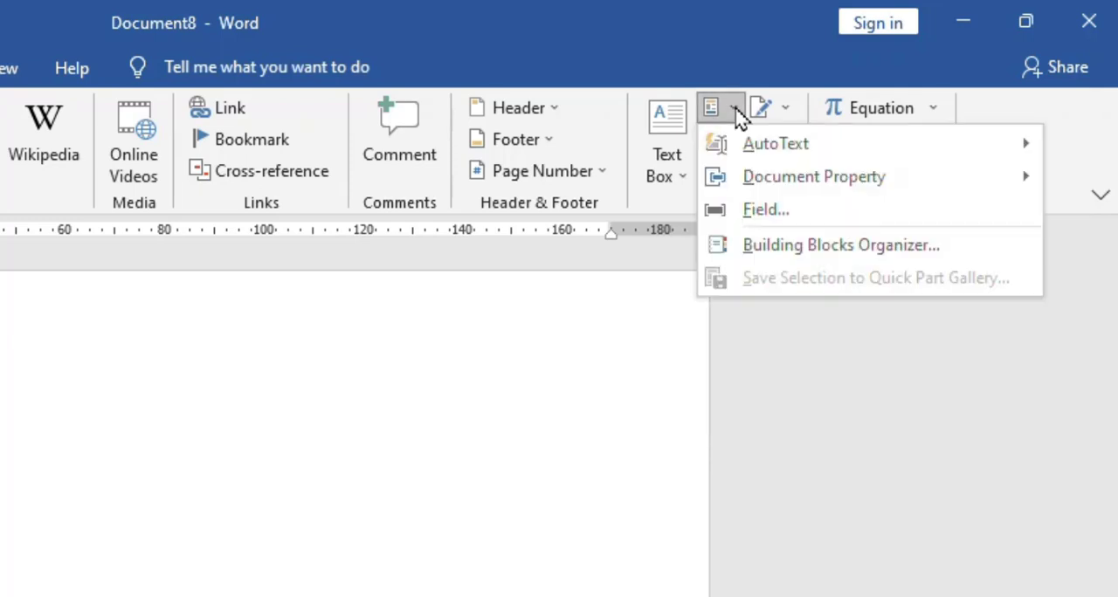
pyautogui.moveTo(756, 150)
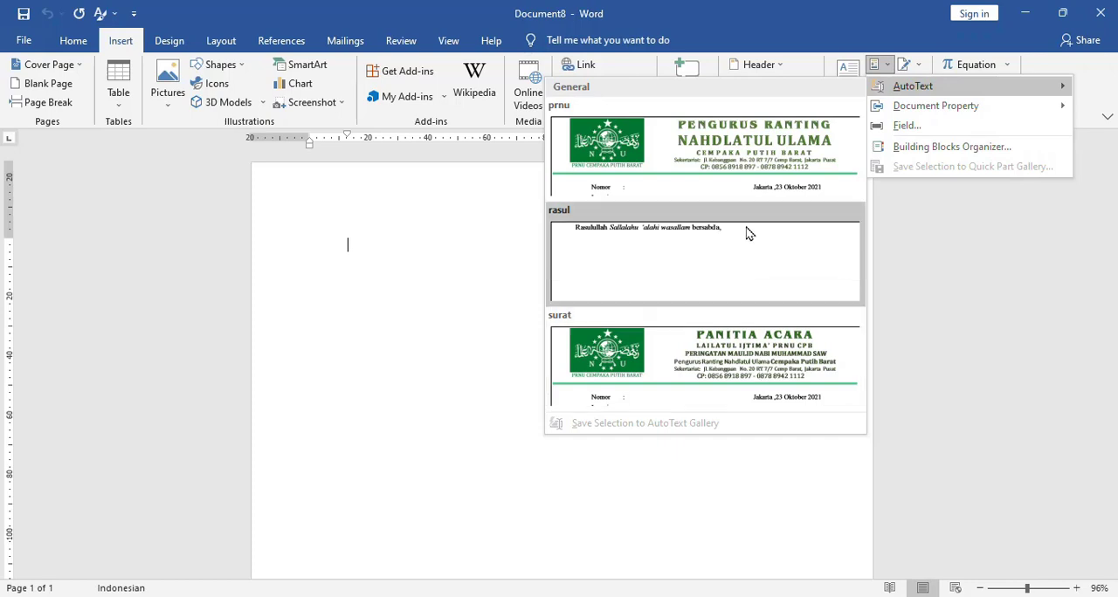
pyautogui.click(739, 350)
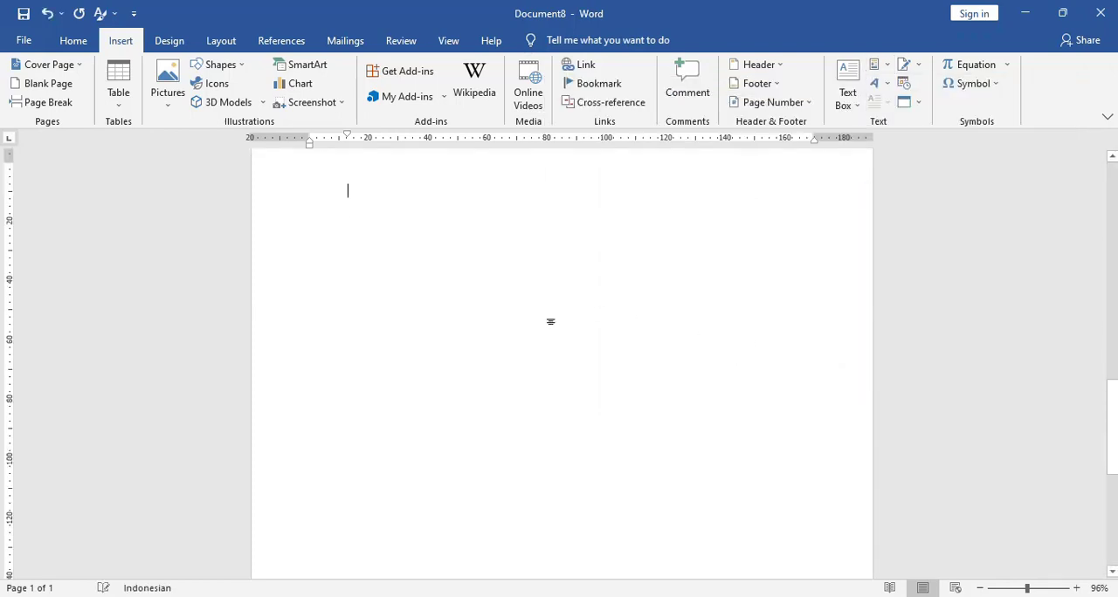
pyautogui.click(404, 190)
pyautogui.click(1113, 197)
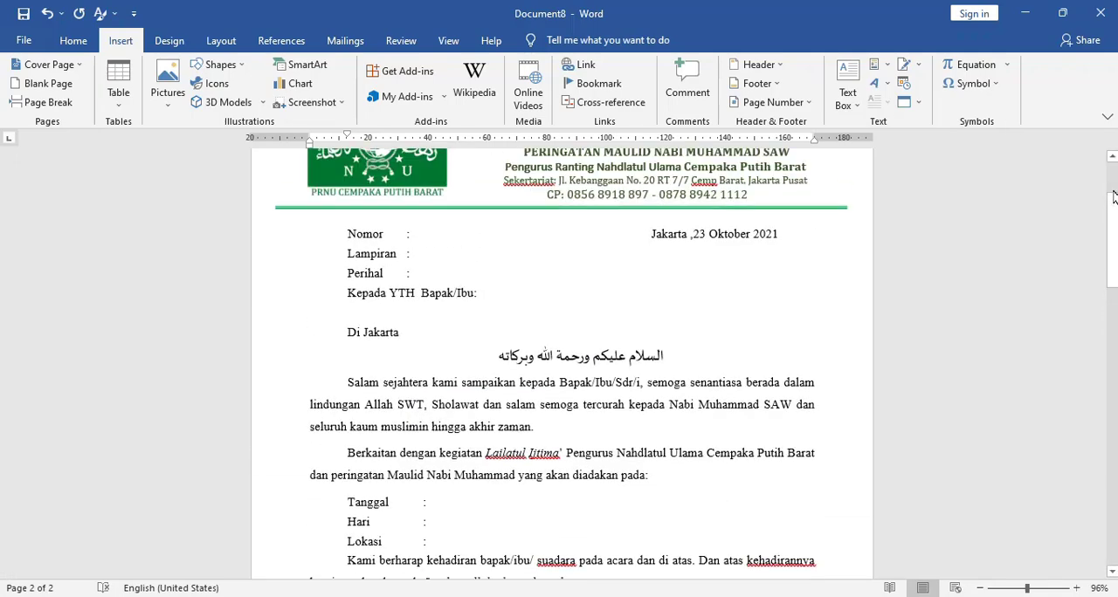
pyautogui.scroll(3, 1113, 198)
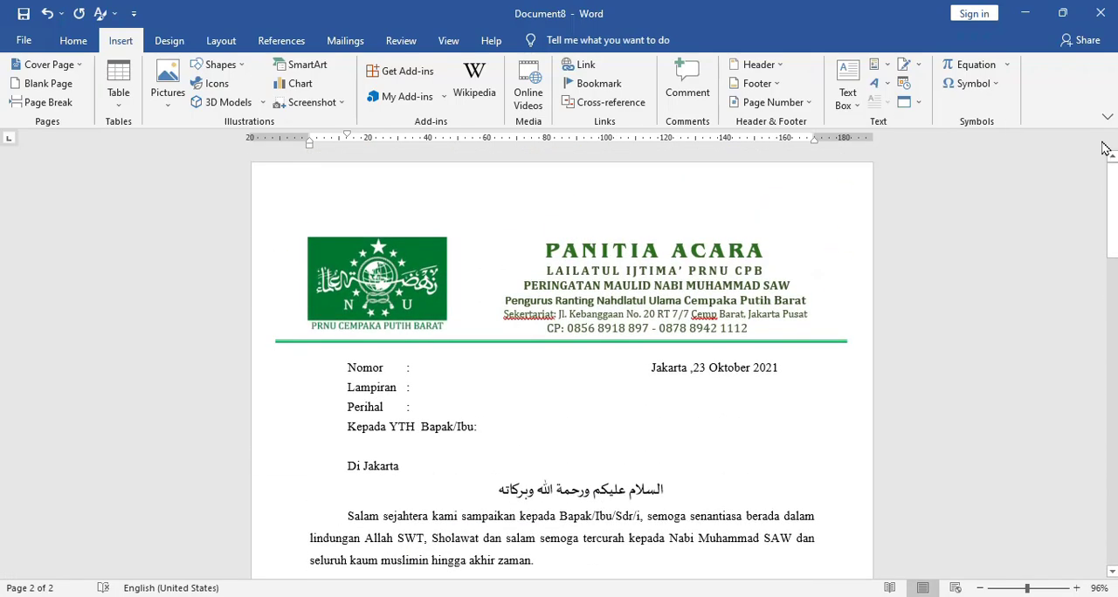
pyautogui.click(413, 214)
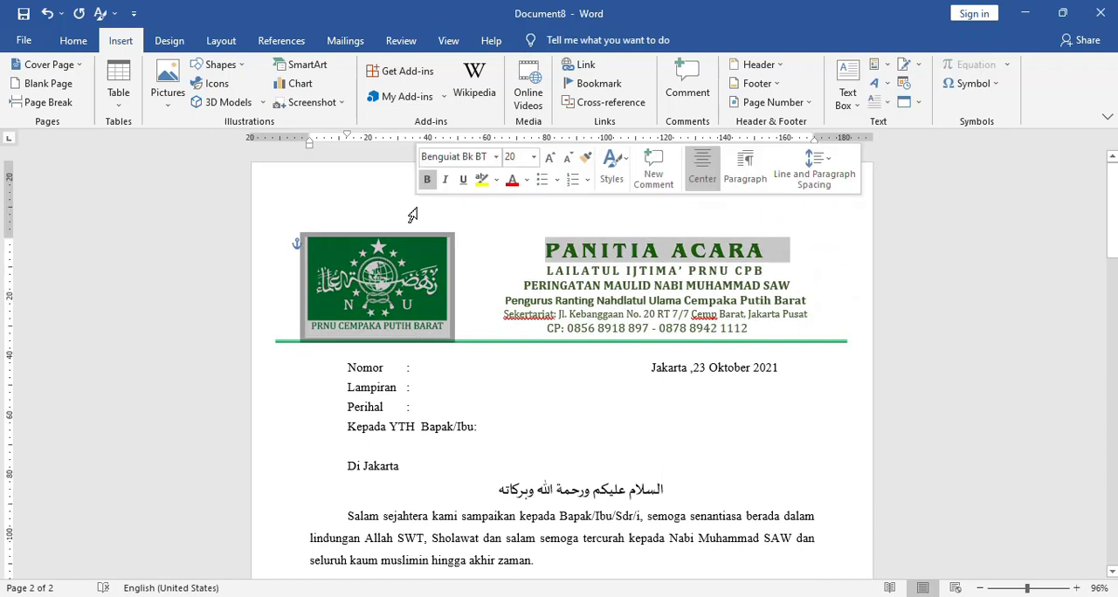
pyautogui.click(470, 169)
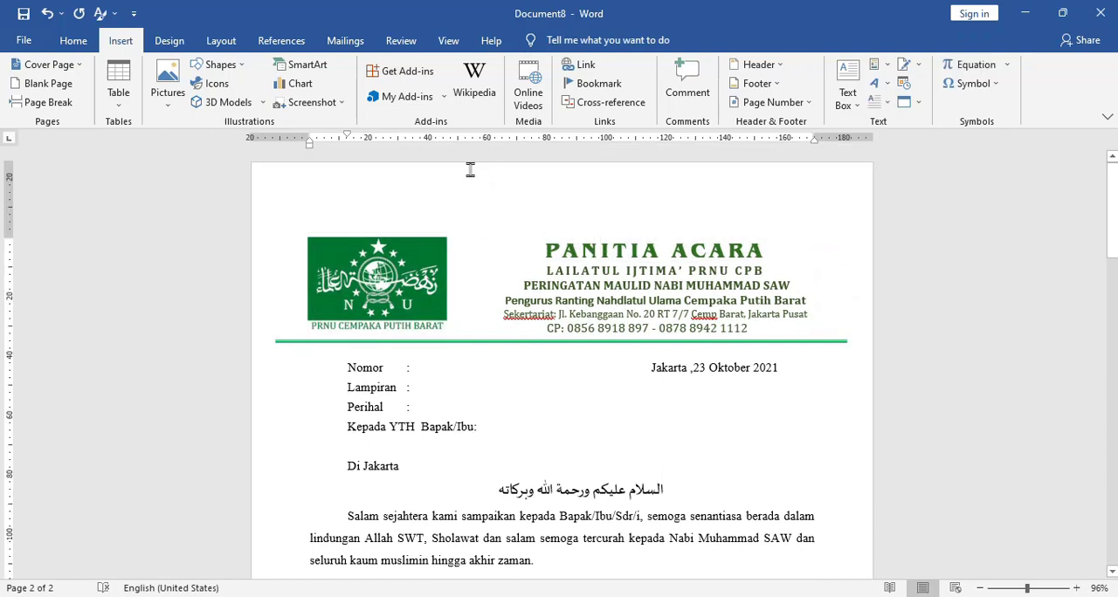
pyautogui.hotkey('ctrl', 'a')
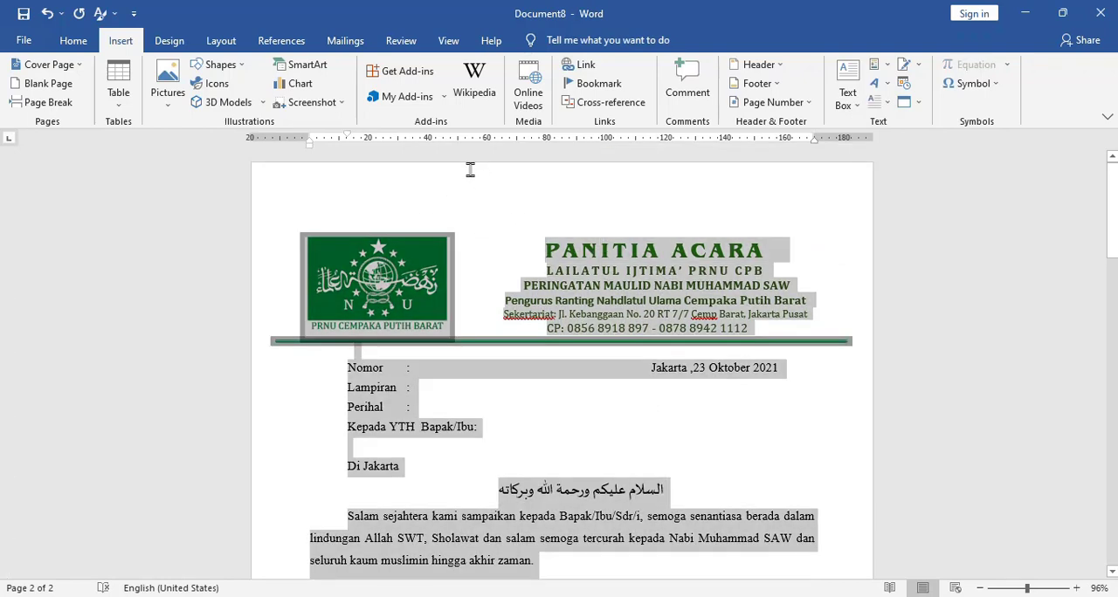
pyautogui.press('Delete')
pyautogui.write('sura')
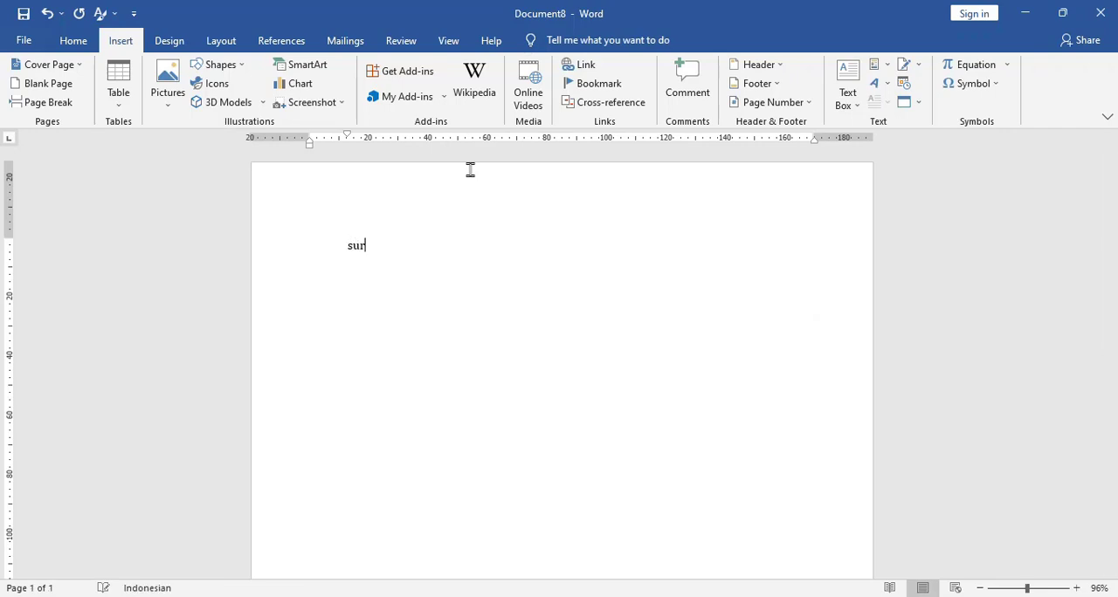
pyautogui.hotkey('ctrl', 'z')
pyautogui.hotkey('ctrl', 'z')
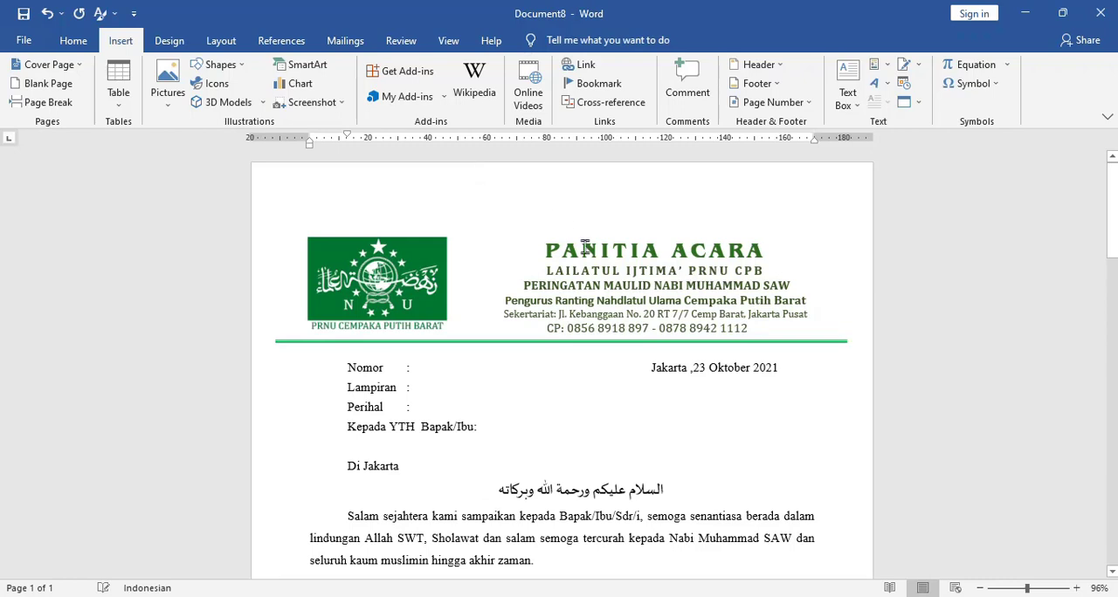
# - Clear the whole document and reinsert the "surat" AutoText letter by its entry name
pyautogui.hotkey('ctrl', 'a')
pyautogui.press('BackSpace')
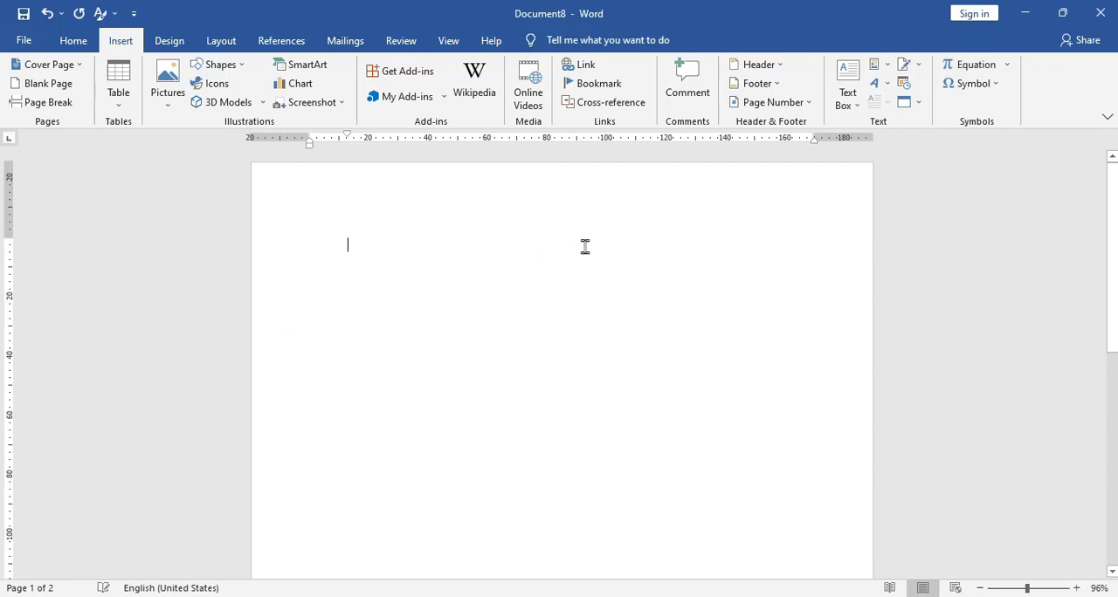
pyautogui.write('sura')
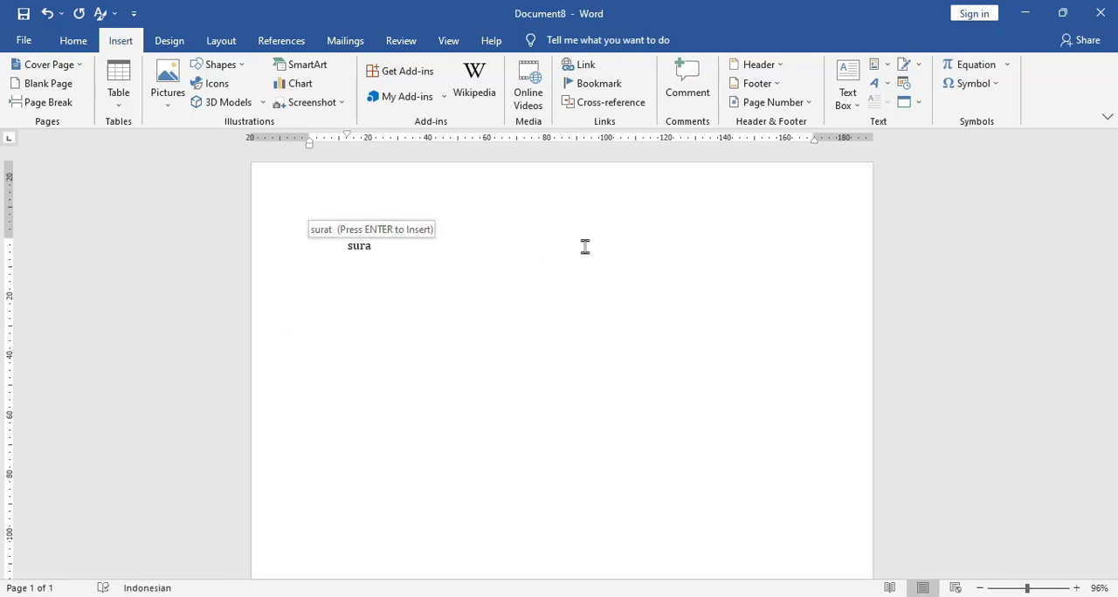
pyautogui.press('Return')
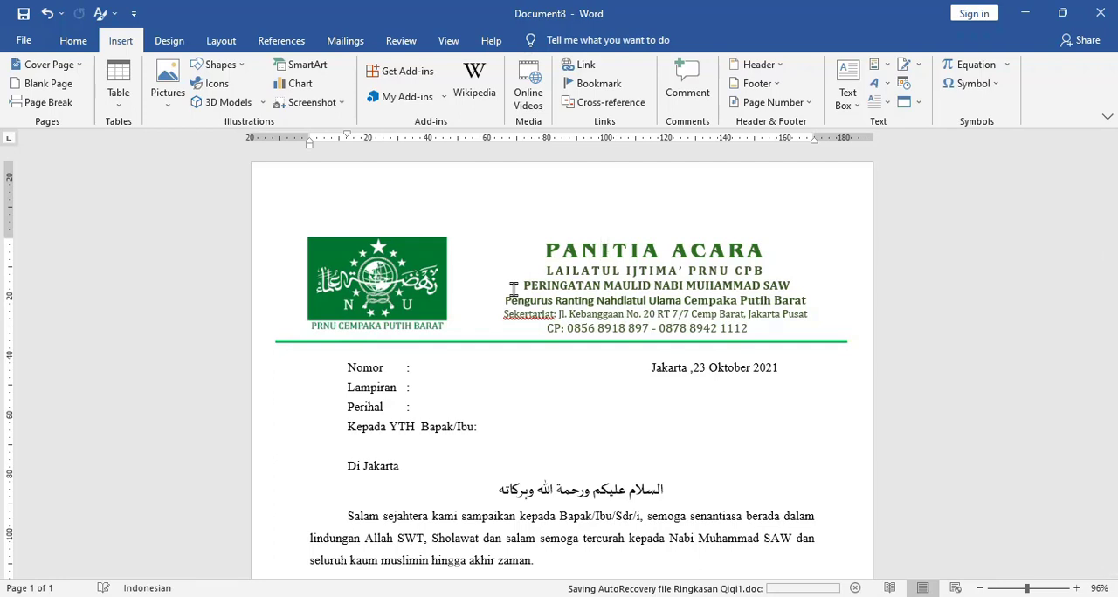
# - Set the top page margin to 5 mm for the whole document
pyautogui.click(225, 41)
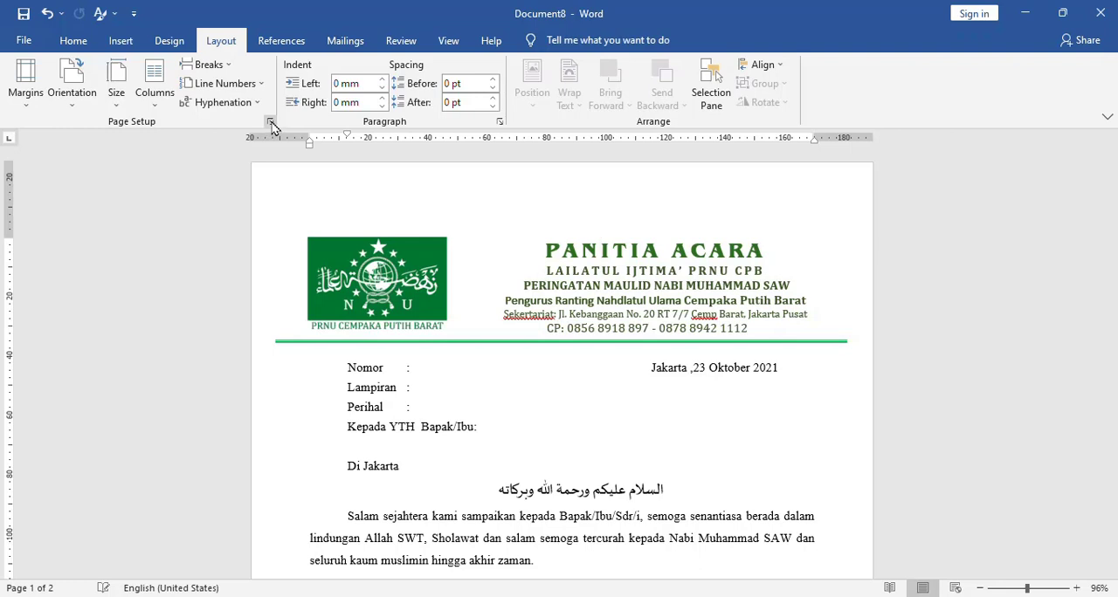
pyautogui.click(271, 123)
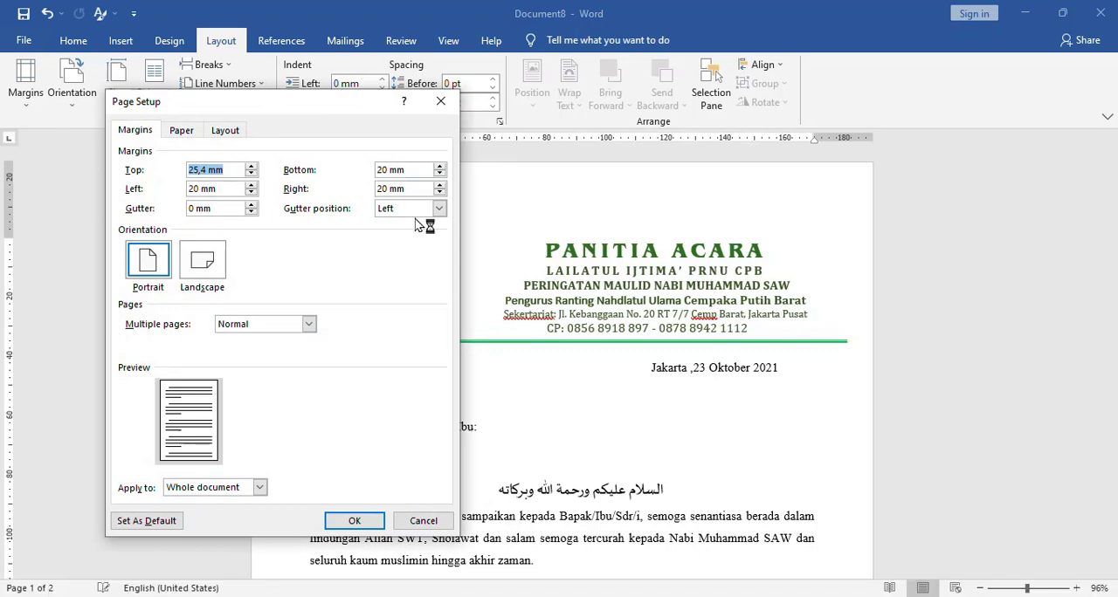
pyautogui.click(211, 170)
pyautogui.moveTo(210, 170); pyautogui.dragTo(175, 185)
pyautogui.write('5')
pyautogui.click(353, 522)
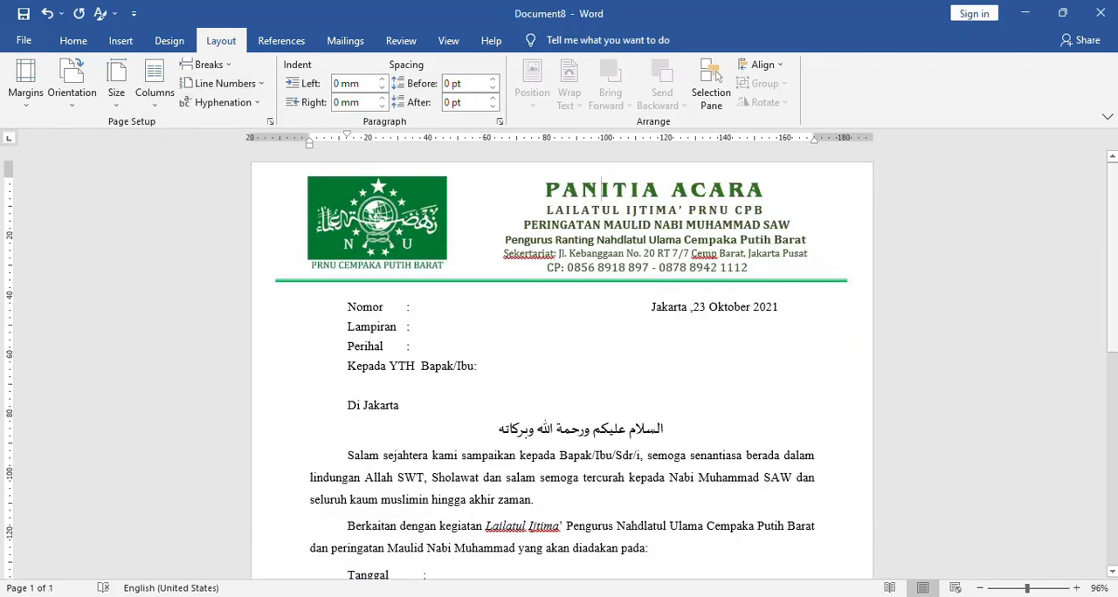
pyautogui.scroll(-3, 1114, 253)
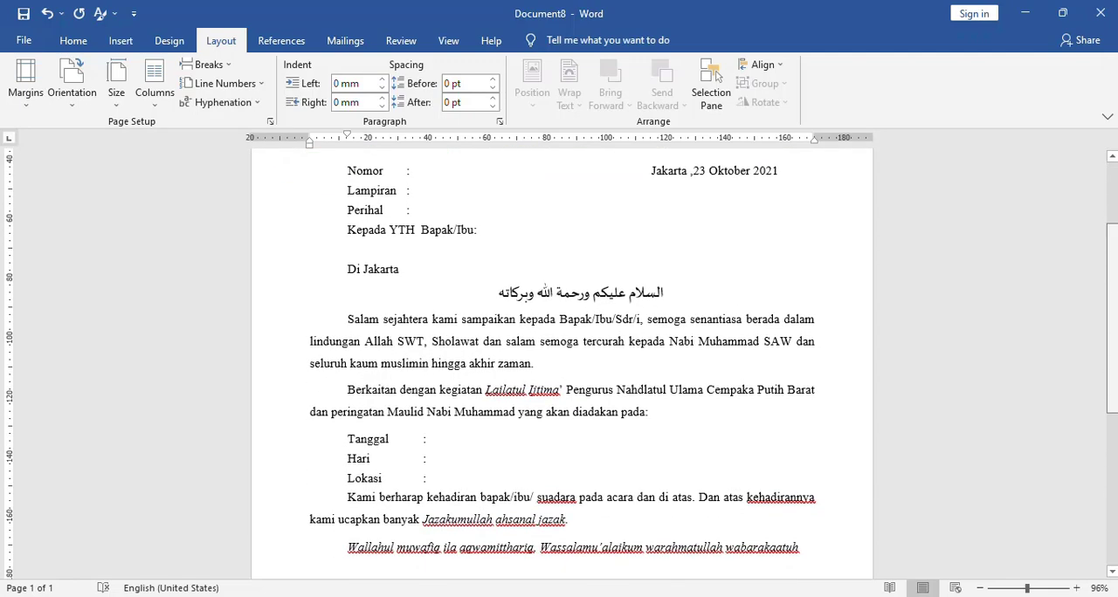
pyautogui.click(447, 439)
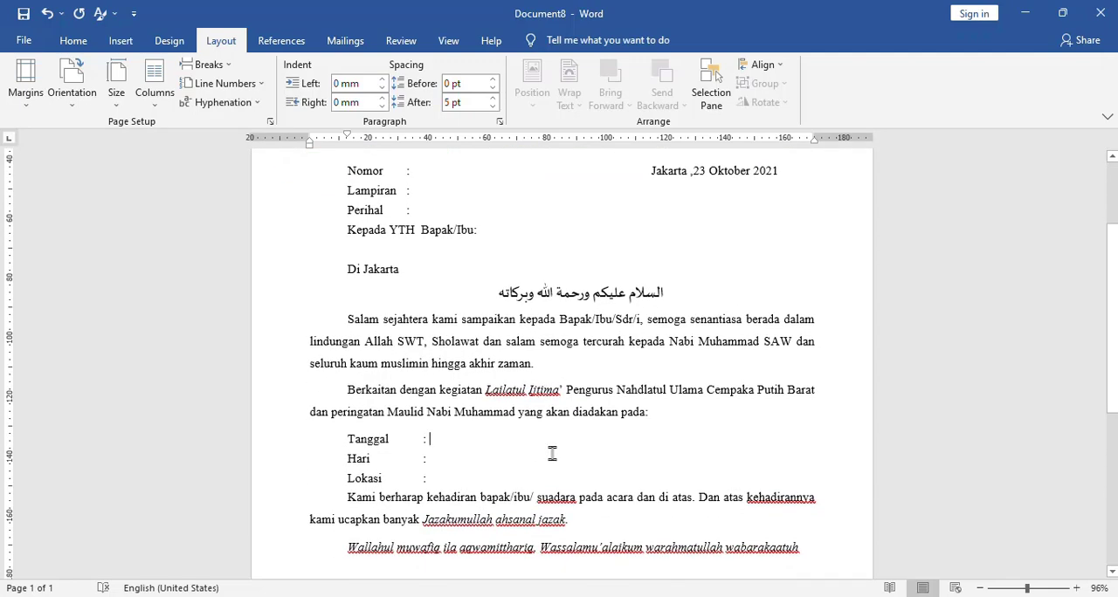
pyautogui.click(504, 497)
pyautogui.moveTo(1112, 367); pyautogui.dragTo(1106, 290)
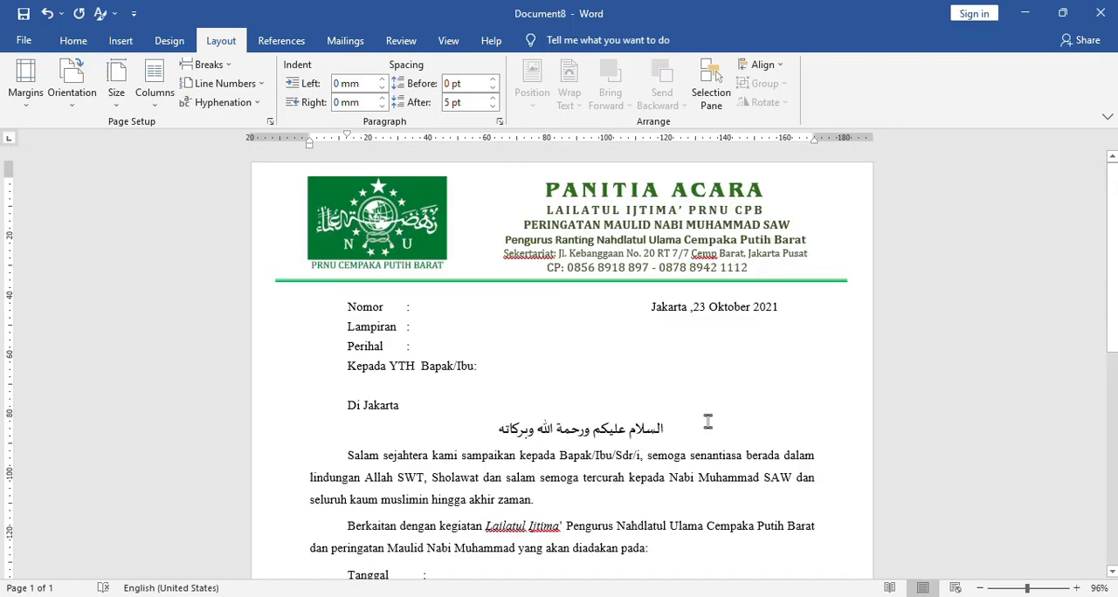
# - Save the whole letter to the Quick Parts gallery as PANITIA ACARA, category General, in Building Blocks.dotx
pyautogui.click(609, 439)
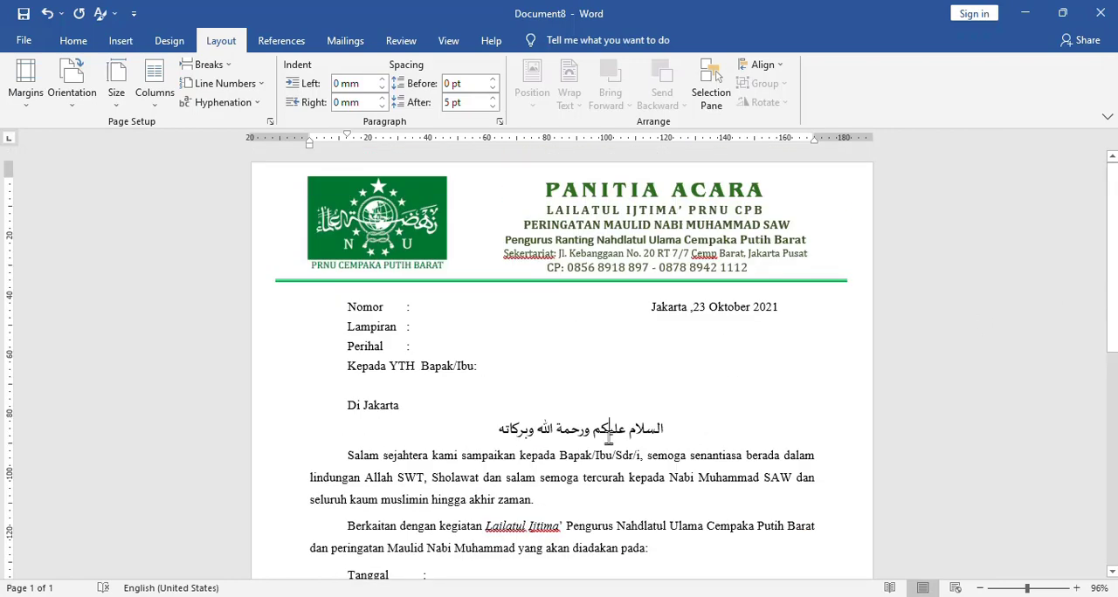
pyautogui.click(361, 330)
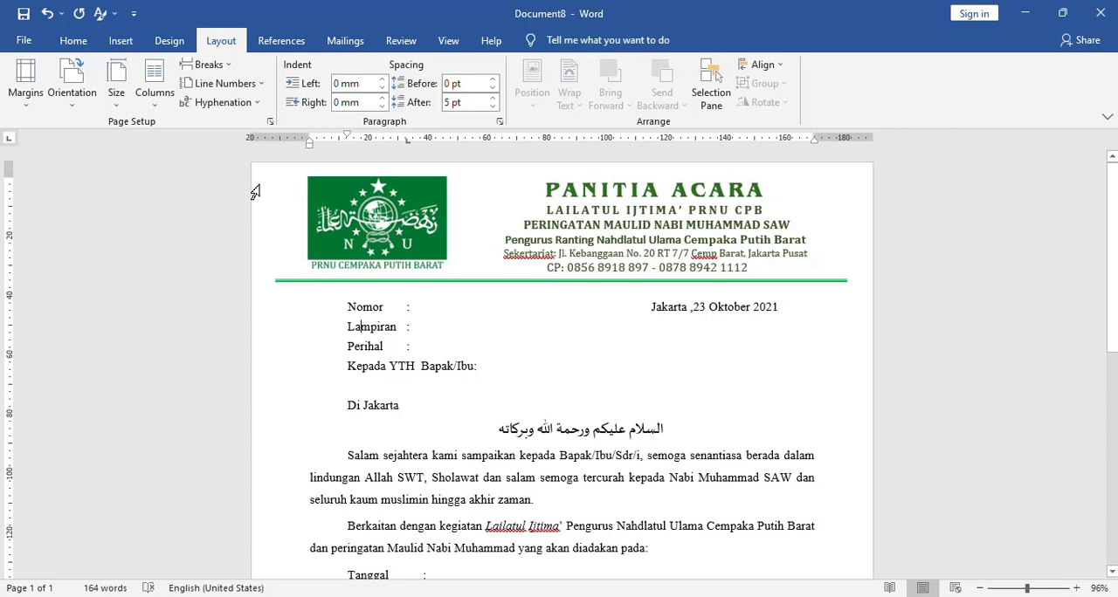
pyautogui.moveTo(255, 191)
pyautogui.mouseDown()
pyautogui.moveTo(311, 428)
pyautogui.moveTo(318, 521)
pyautogui.moveTo(302, 583)
pyautogui.moveTo(289, 405)
pyautogui.moveTo(281, 458)
pyautogui.mouseUp()
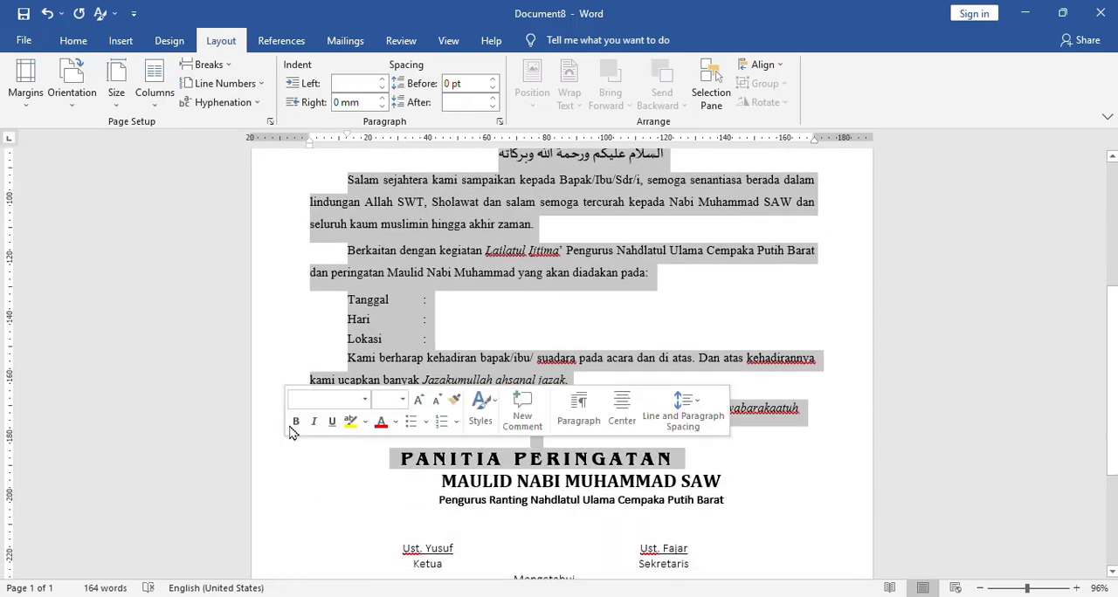
pyautogui.click(278, 381)
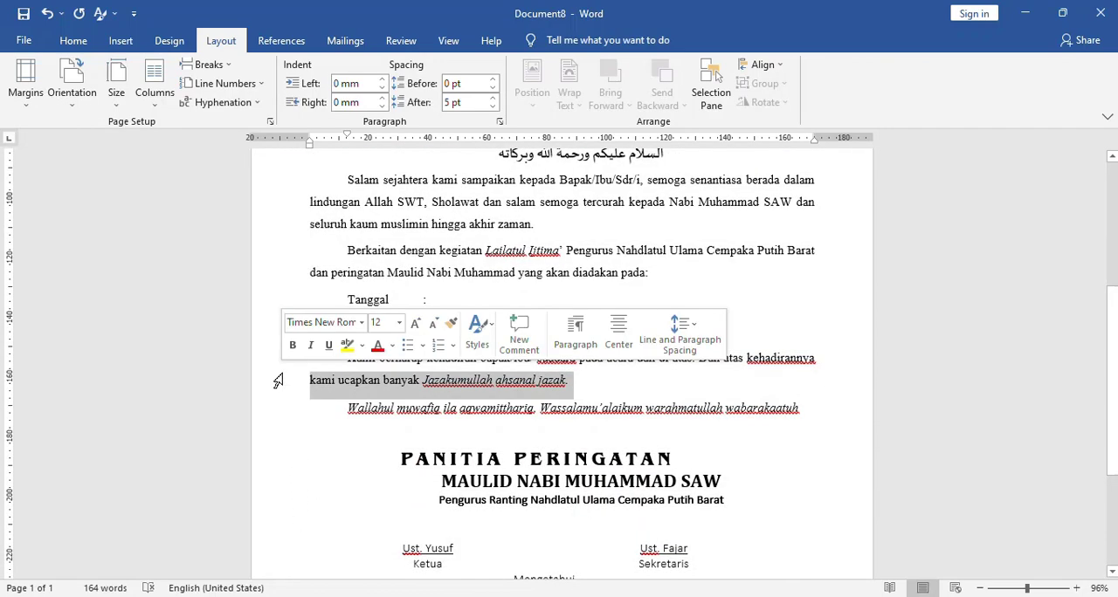
pyautogui.hotkey('ctrl', 'a')
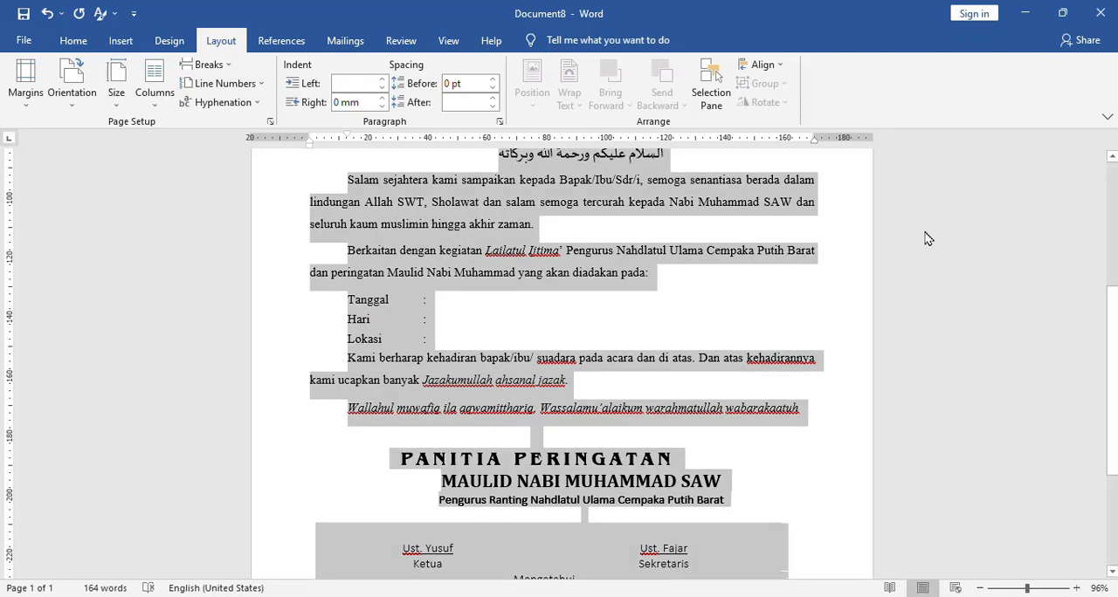
pyautogui.scroll(3, 562, 363)
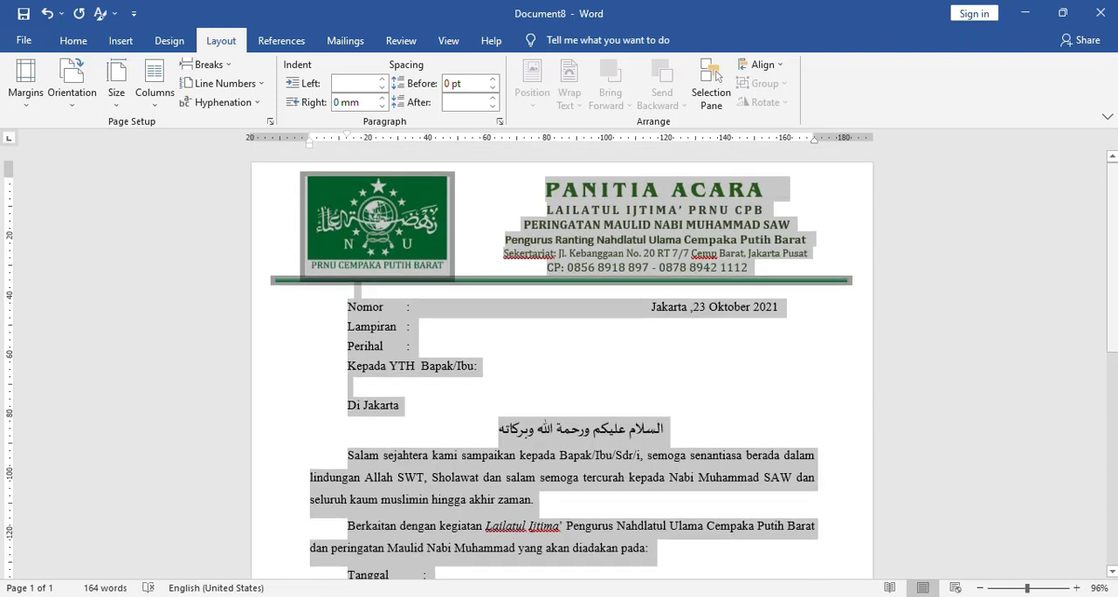
pyautogui.click(122, 46)
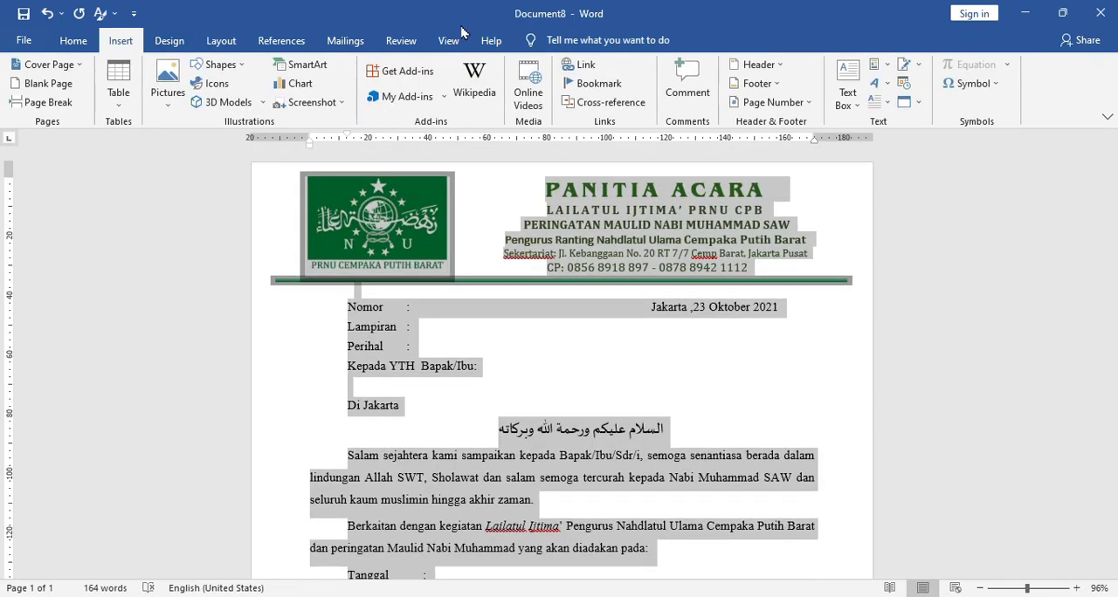
pyautogui.click(889, 70)
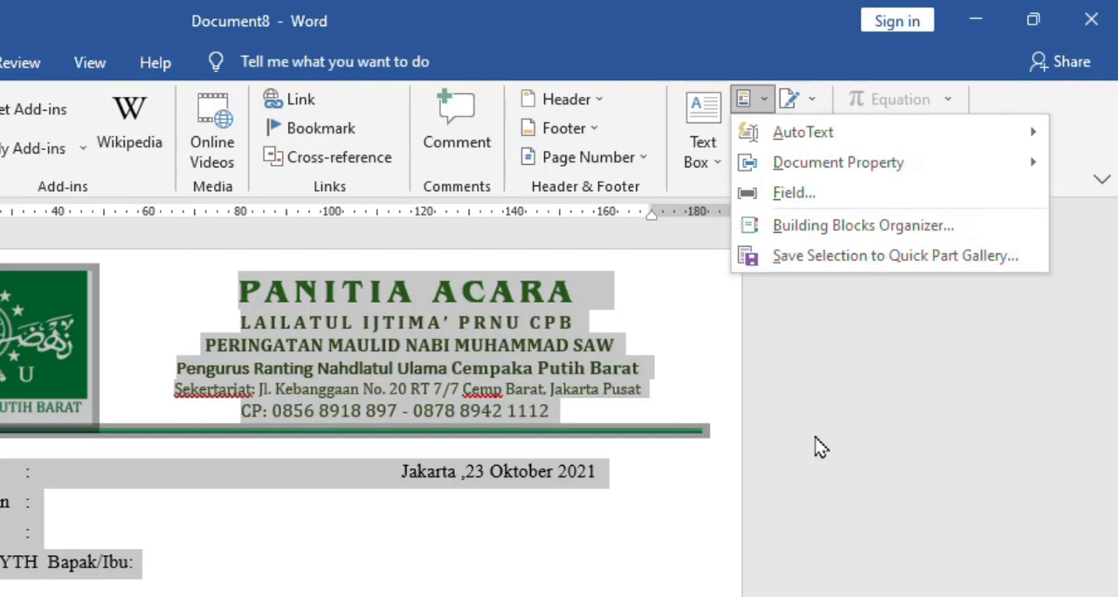
pyautogui.click(869, 256)
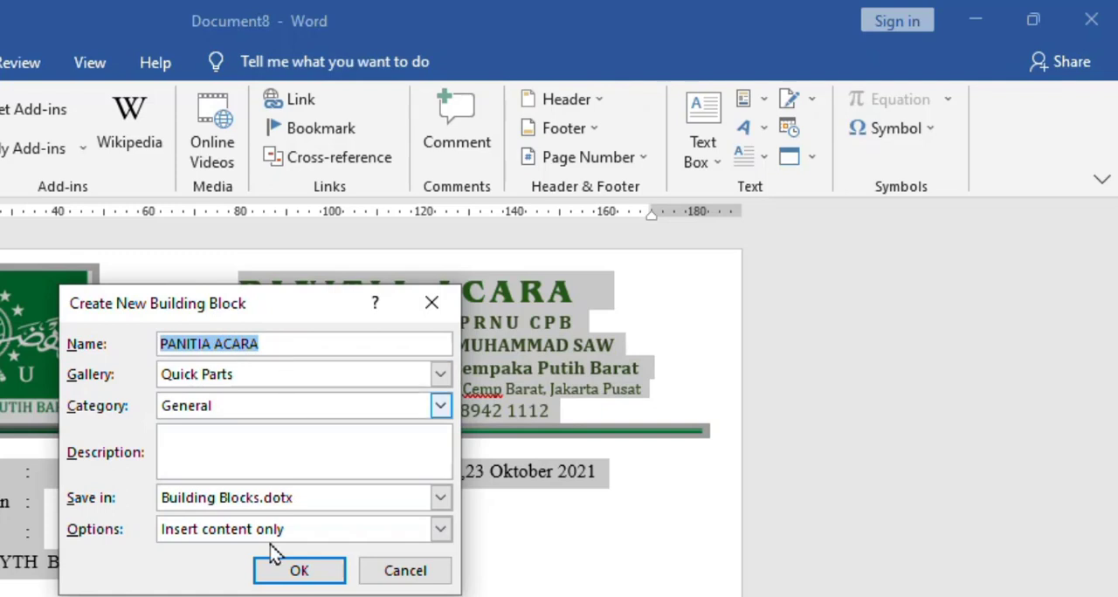
pyautogui.click(318, 571)
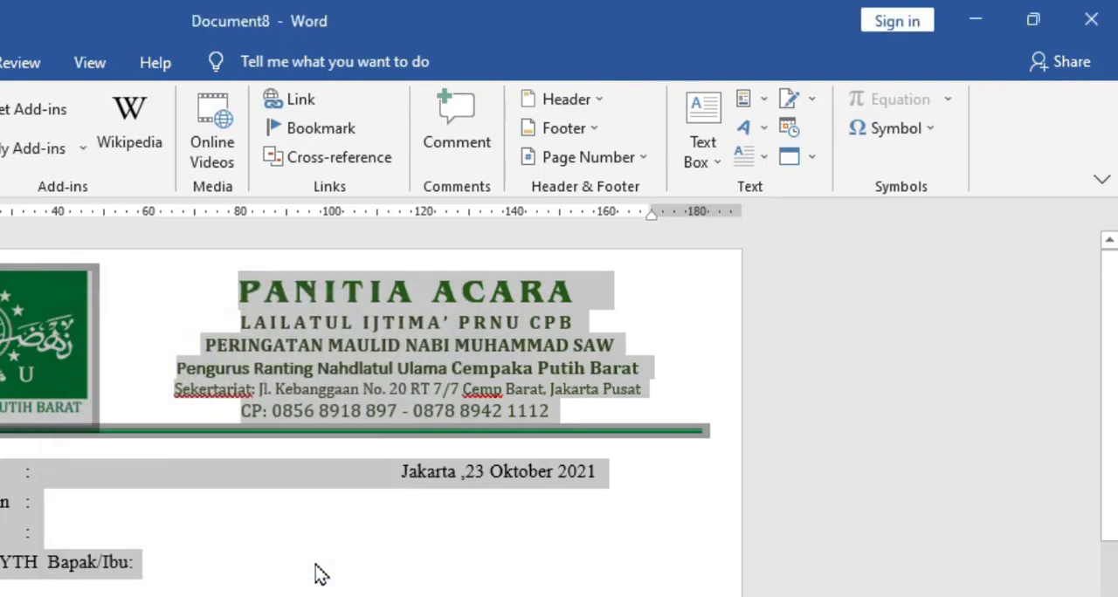
# - Check the Quick Parts gallery for the saved letter entry
pyautogui.click(761, 101)
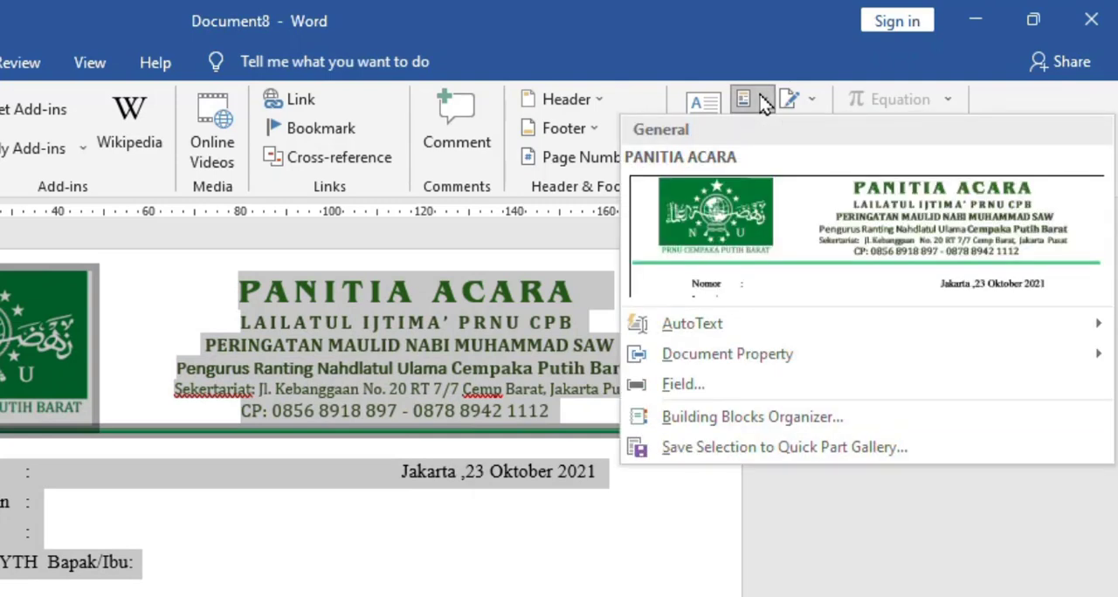
pyautogui.click(767, 101)
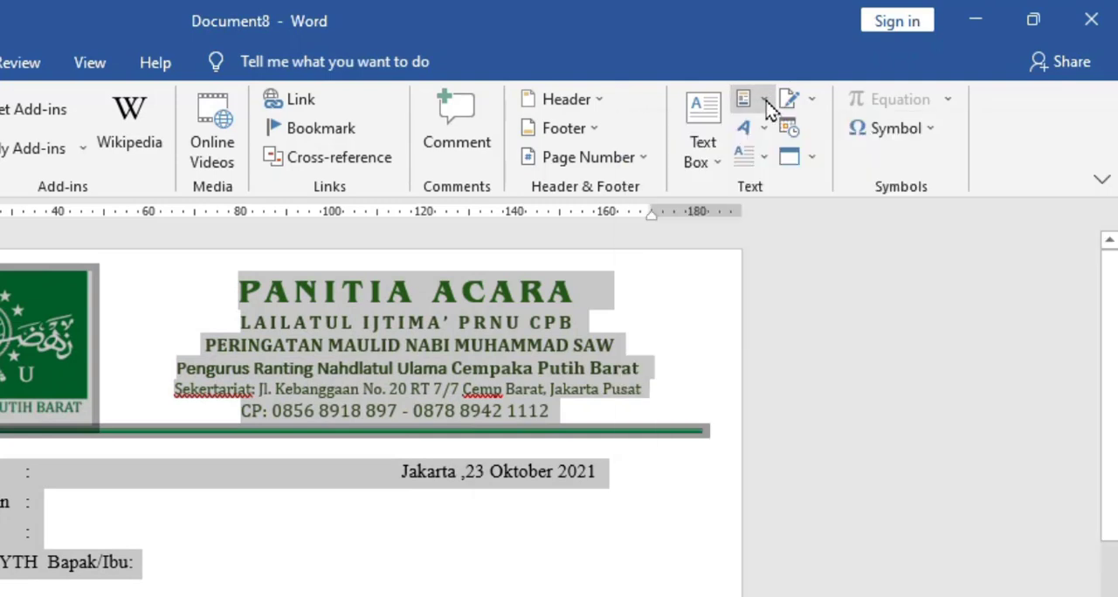
pyautogui.click(764, 101)
pyautogui.click(767, 104)
pyautogui.click(767, 103)
pyautogui.click(767, 102)
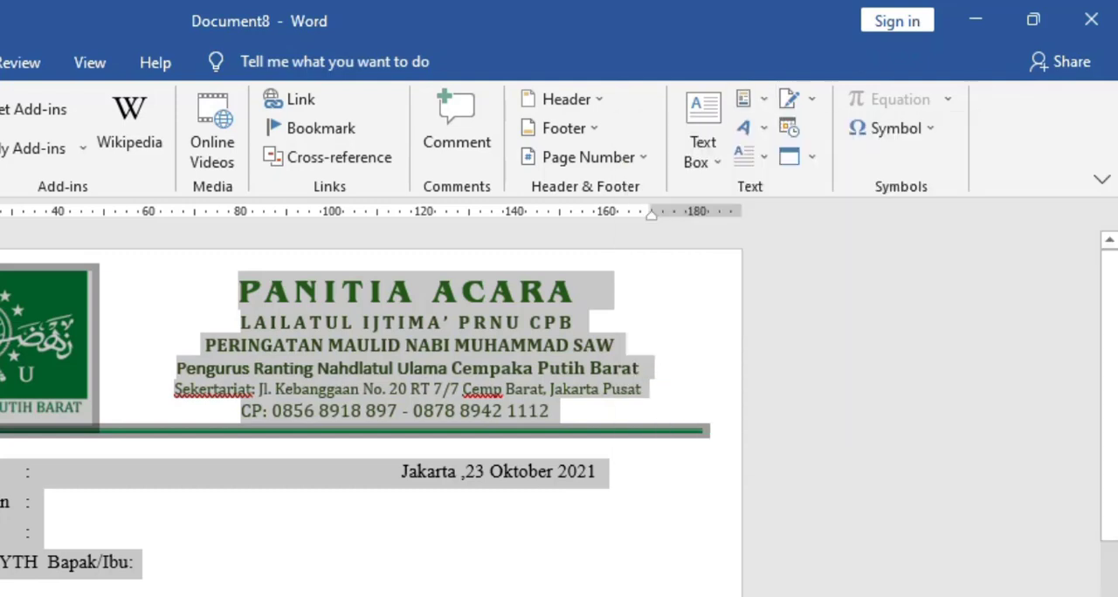
# - Save the whole letter to the AutoText gallery under the name PANITIA, category General, in Normal.dotm
pyautogui.click(419, 522)
pyautogui.hotkey('ctrl', 'a')
pyautogui.click(766, 102)
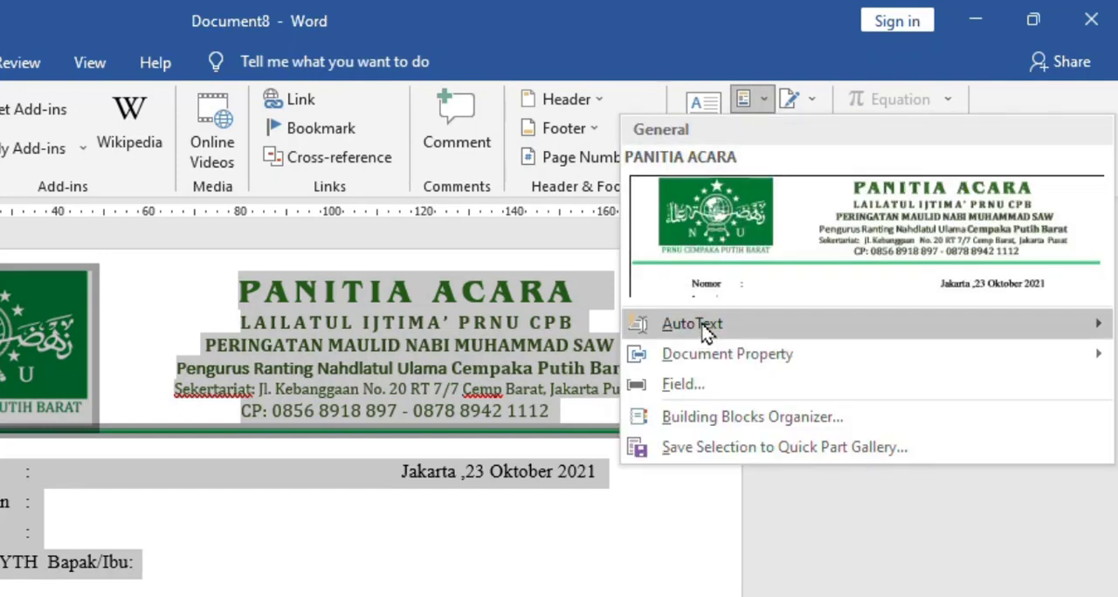
pyautogui.moveTo(706, 335)
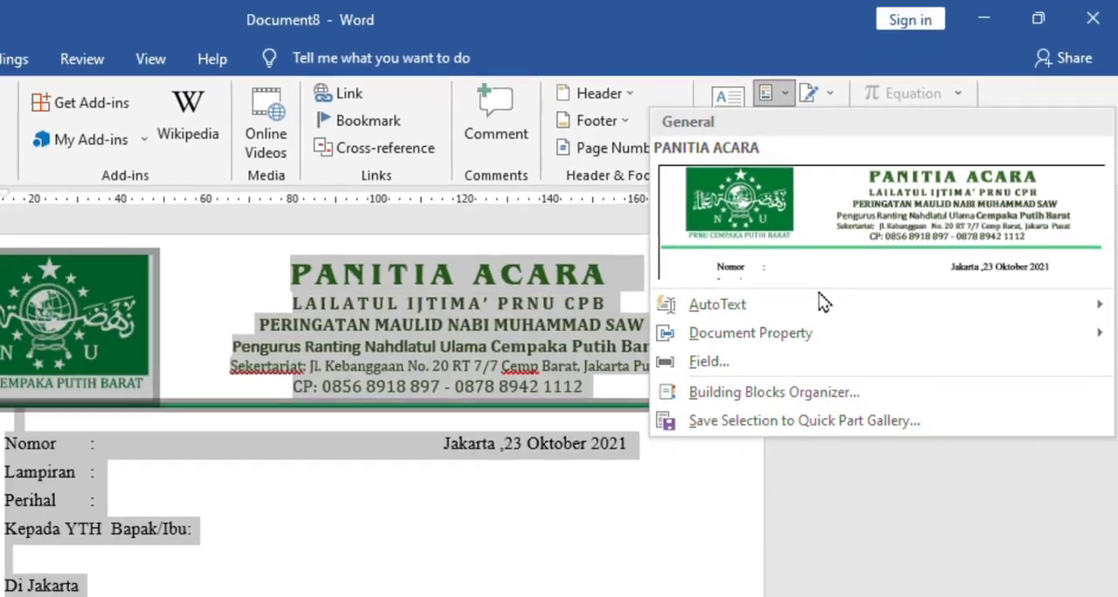
pyautogui.moveTo(821, 302)
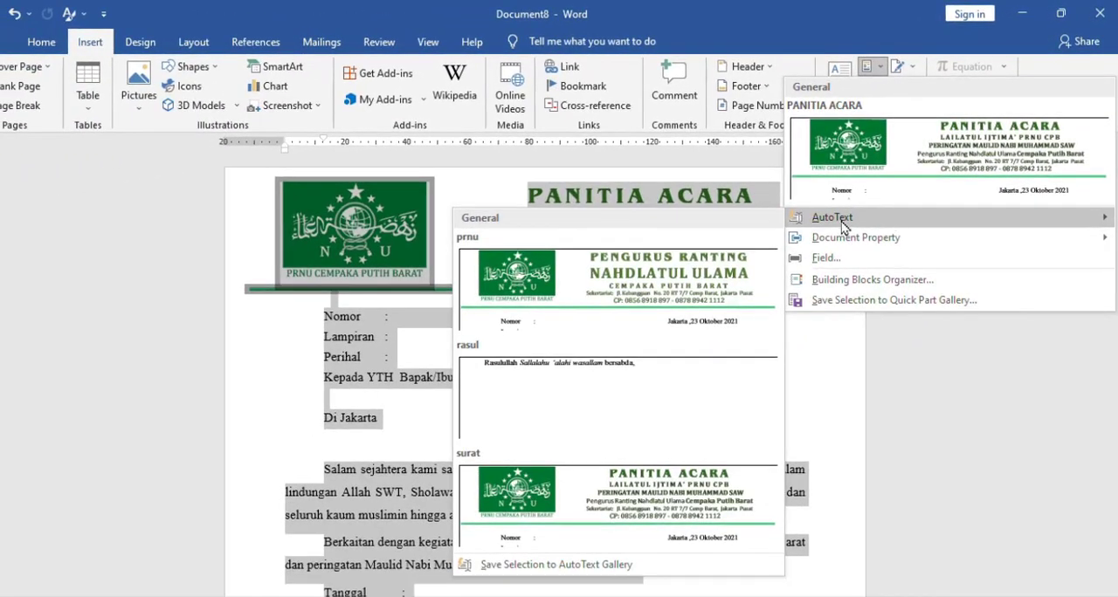
pyautogui.click(556, 565)
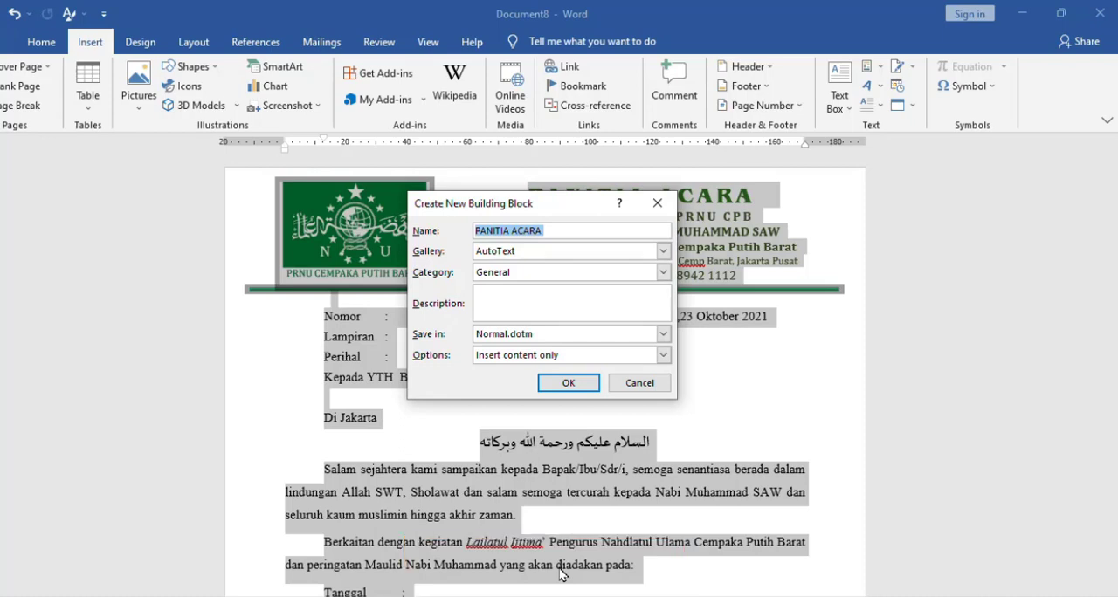
pyautogui.click(560, 232)
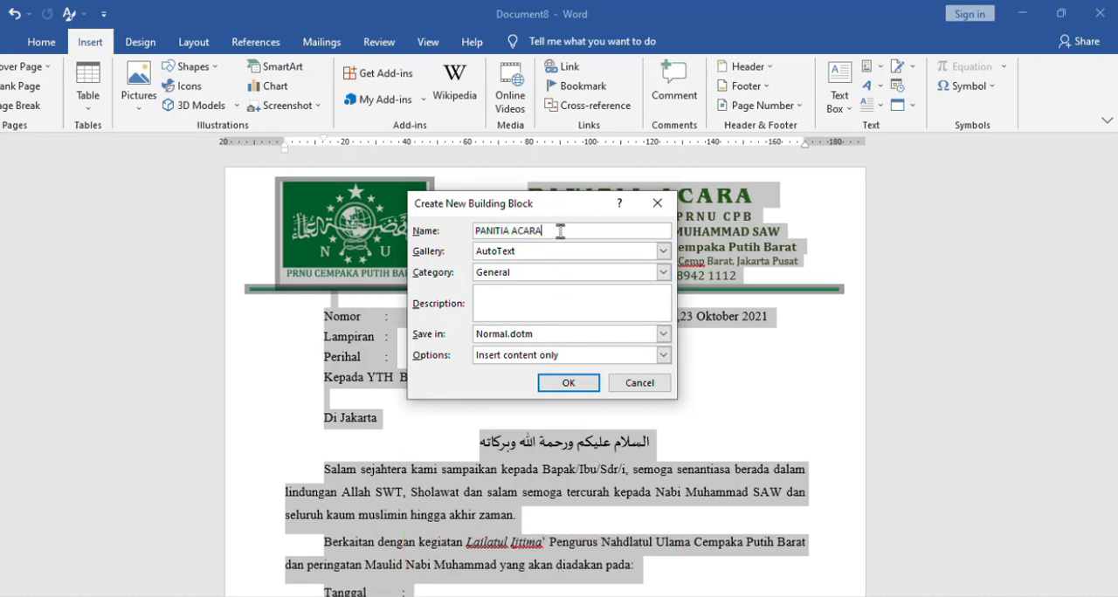
pyautogui.doubleClick(560, 231)
pyautogui.press('BackSpace')
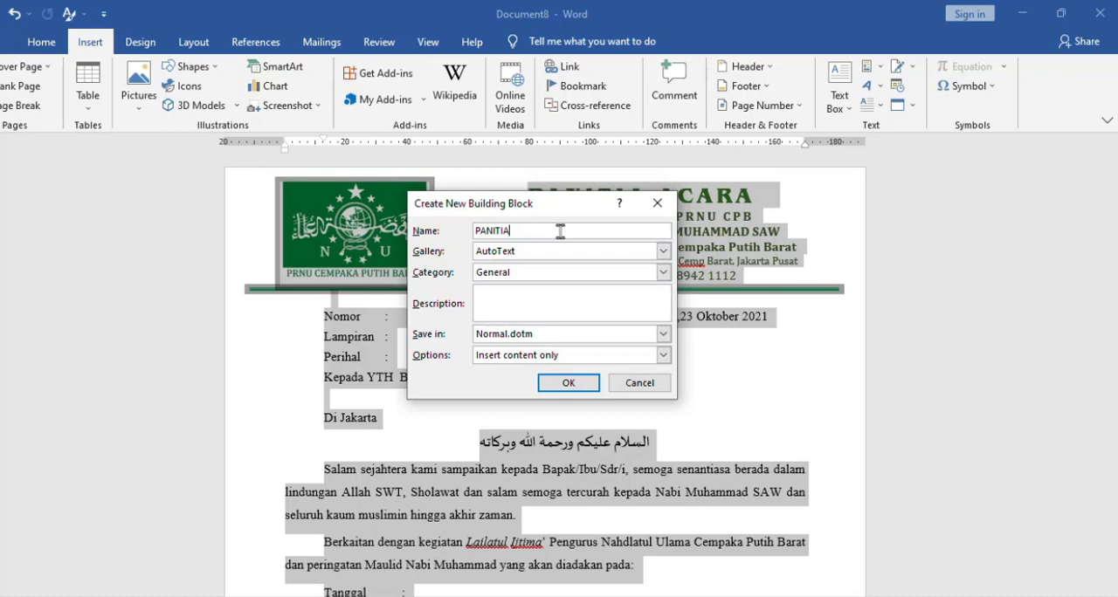
pyautogui.click(568, 384)
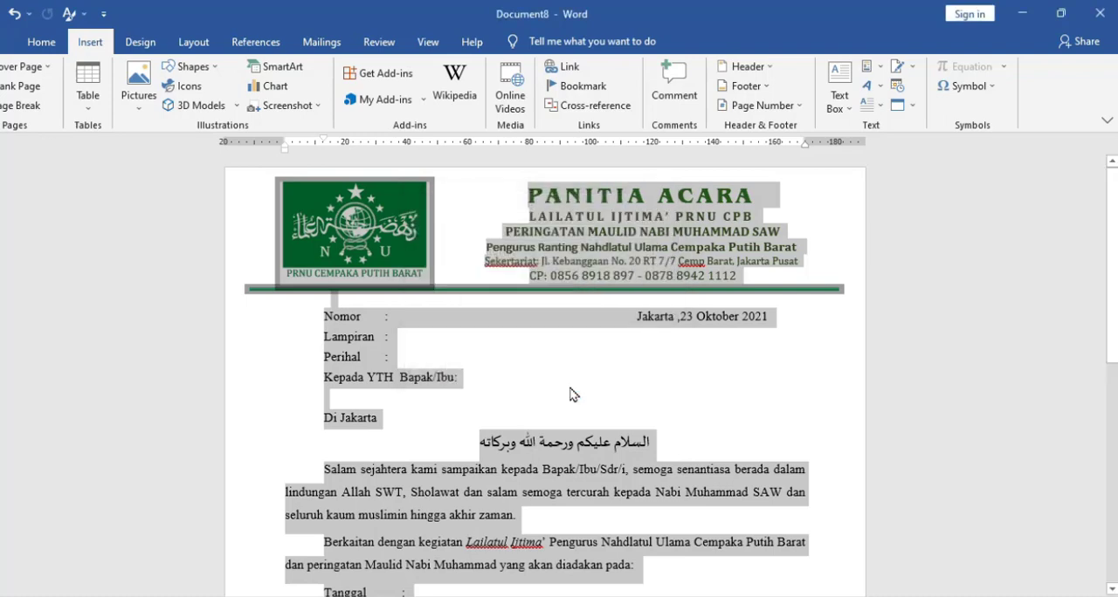
# - Delete the entire letter content from the document
pyautogui.click(570, 388)
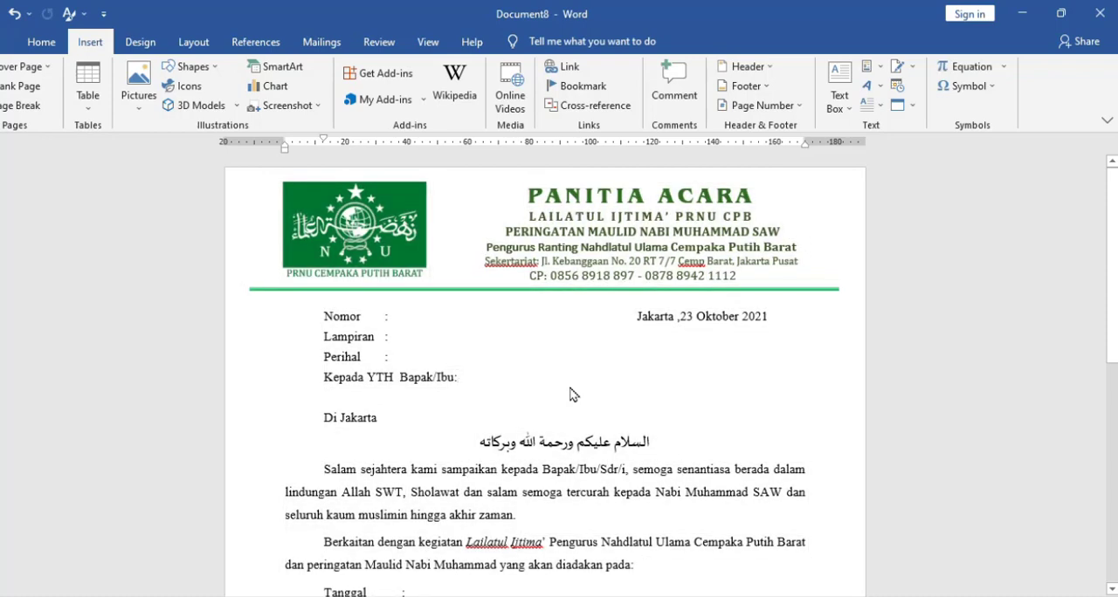
pyautogui.hotkey('ctrl', 'a')
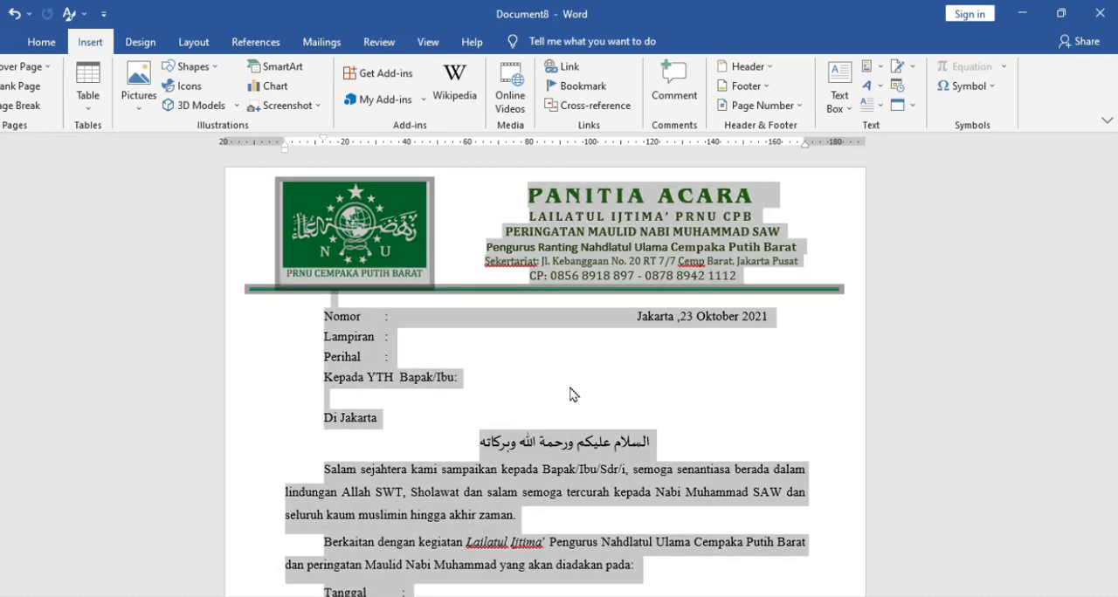
pyautogui.press('Delete')
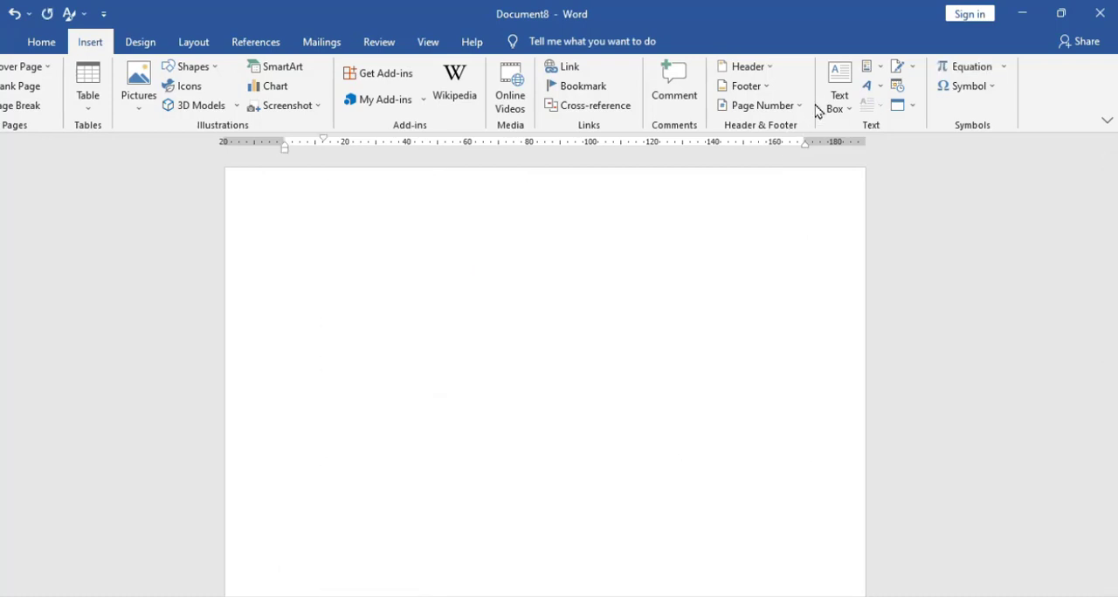
# - Insert the PANITIA letter from the AutoText gallery in Quick Parts and look over the inserted pages
pyautogui.click(882, 69)
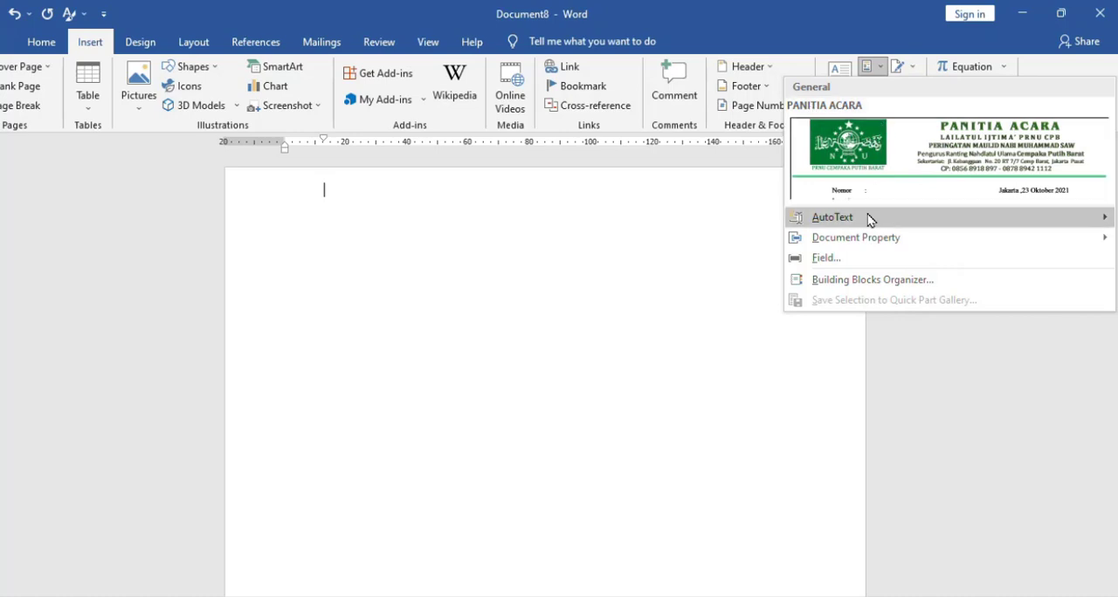
pyautogui.moveTo(869, 218)
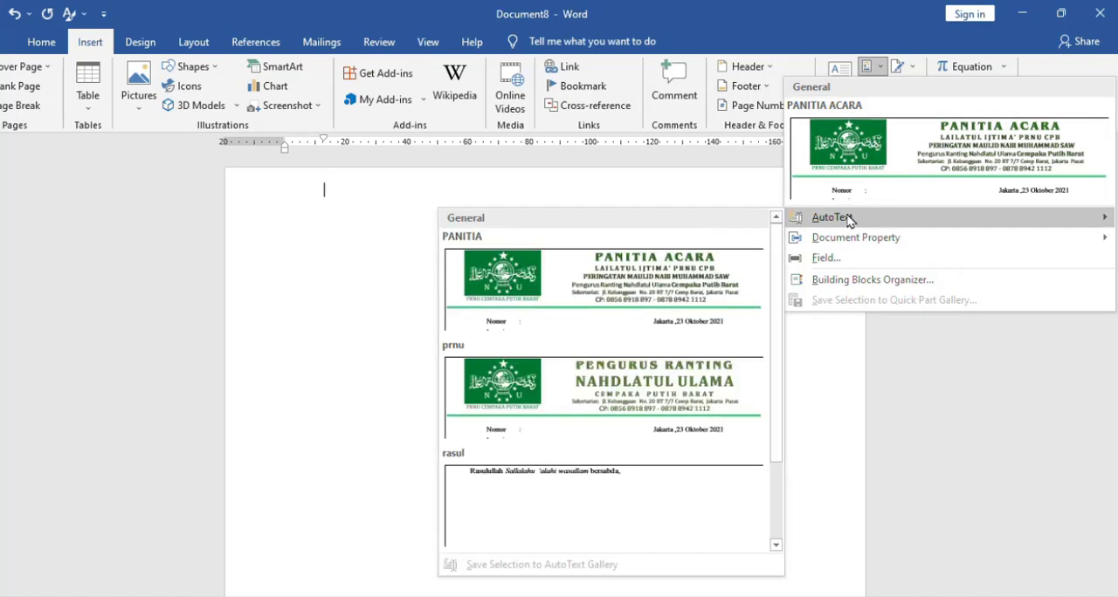
pyautogui.click(847, 215)
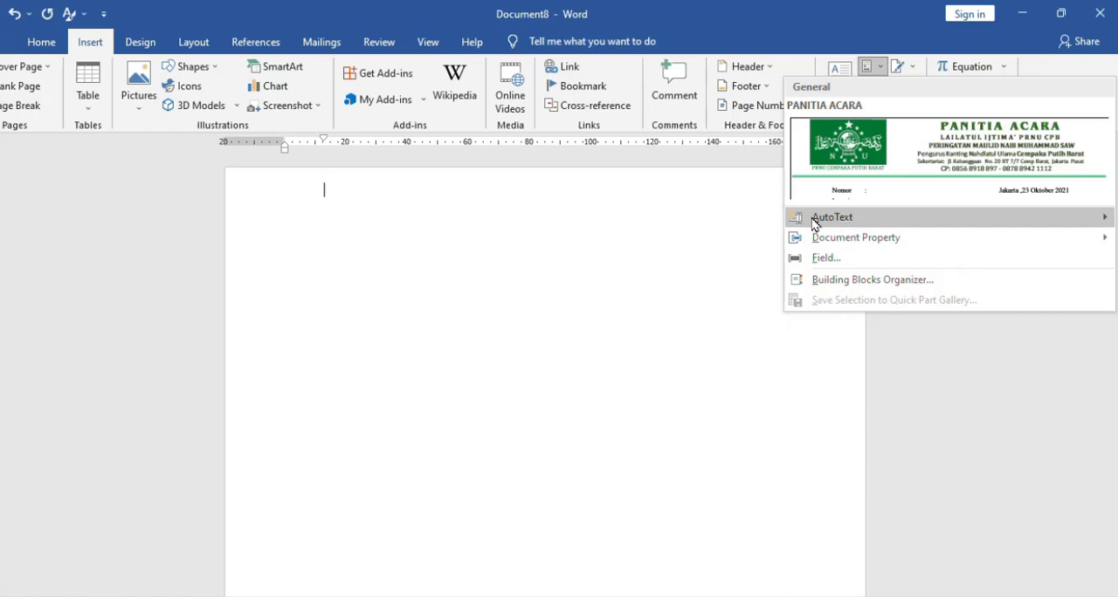
pyautogui.click(832, 226)
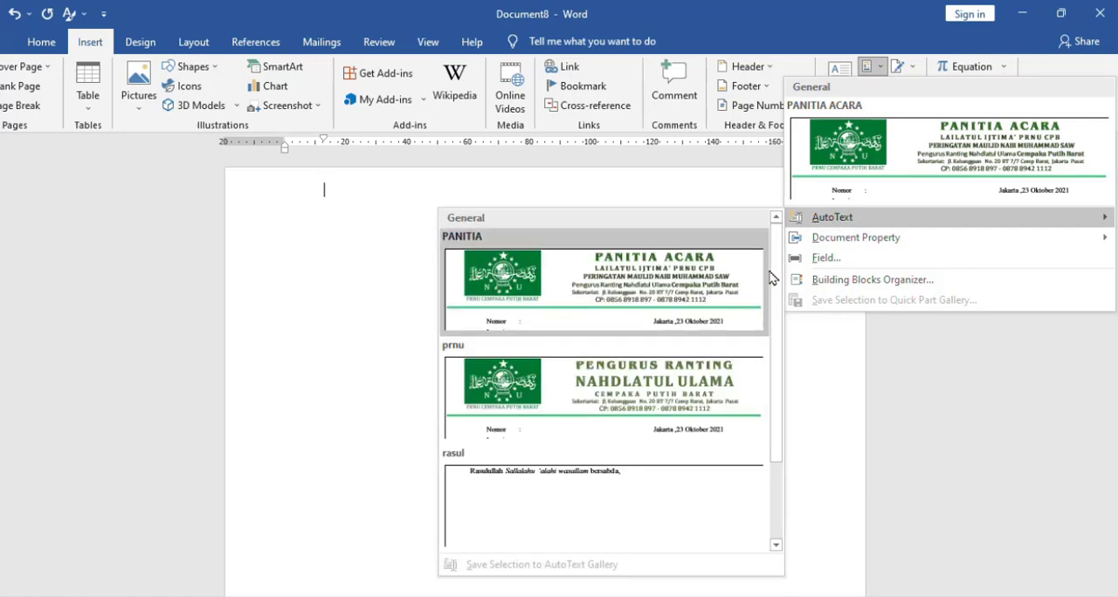
pyautogui.scroll(-3, 779, 275)
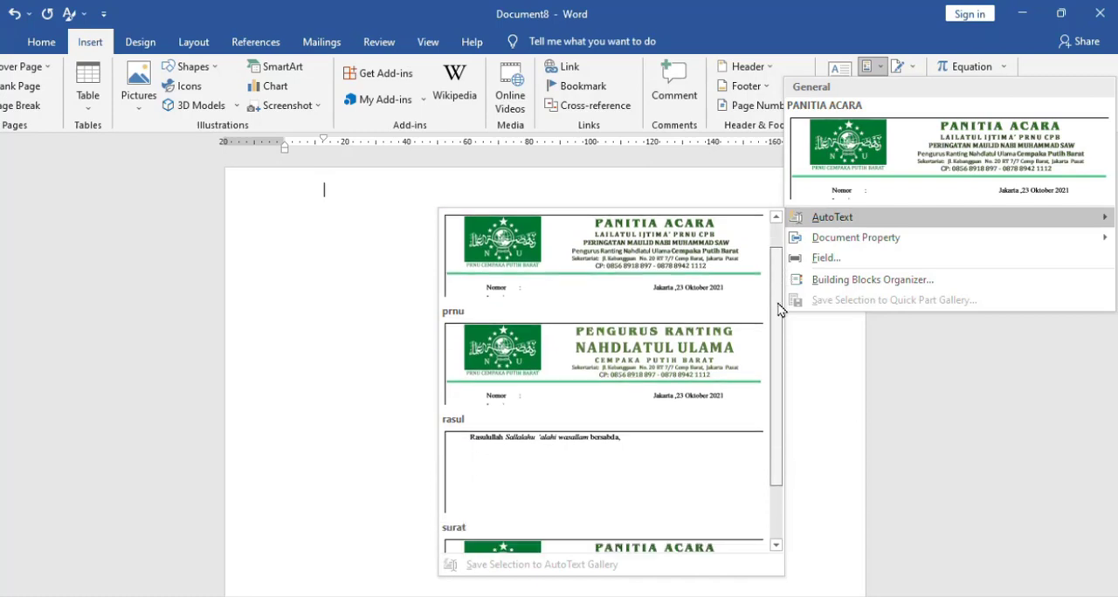
pyautogui.scroll(3, 778, 298)
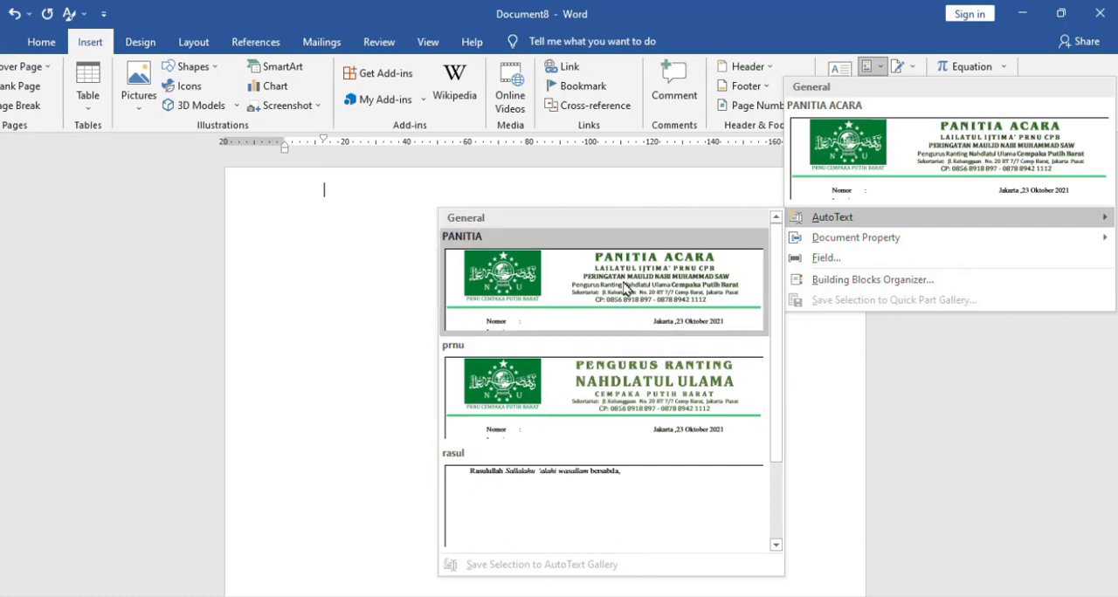
pyautogui.click(624, 288)
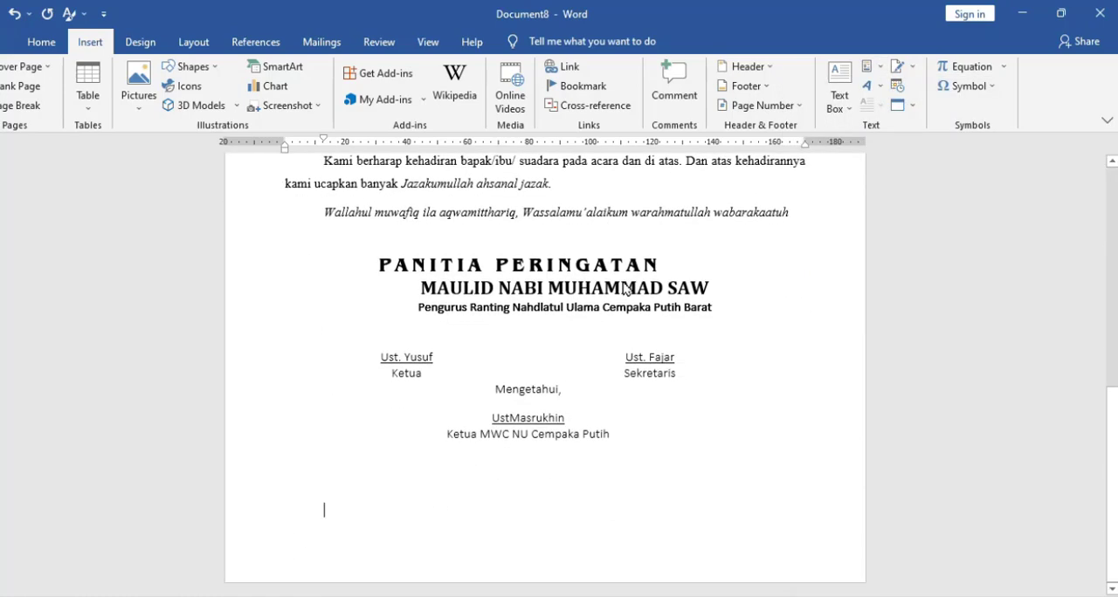
pyautogui.scroll(10, 651, 462)
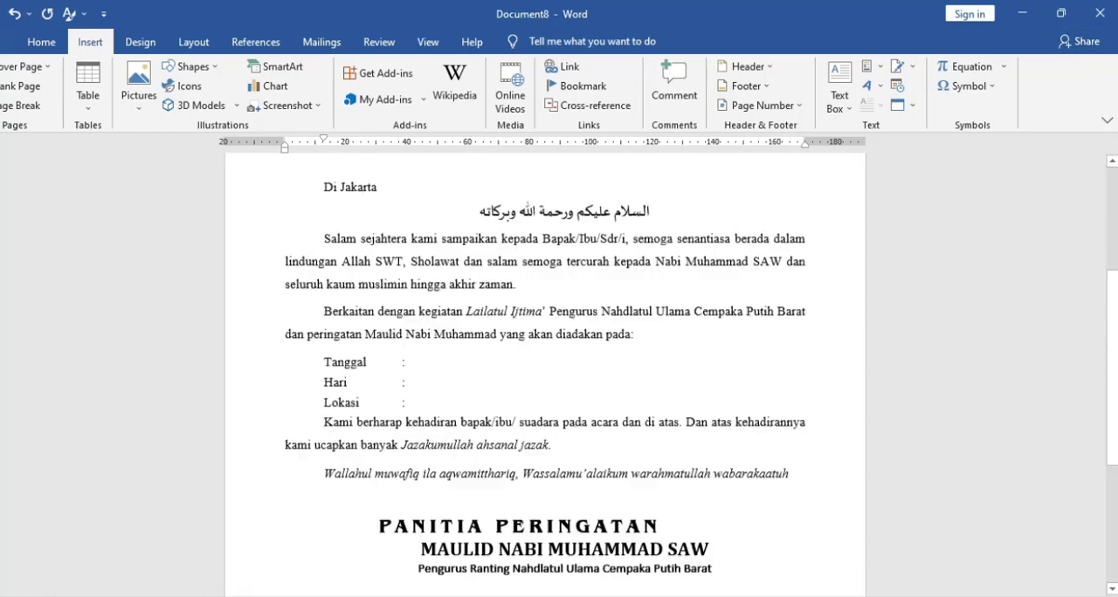
pyautogui.scroll(-8, 651, 462)
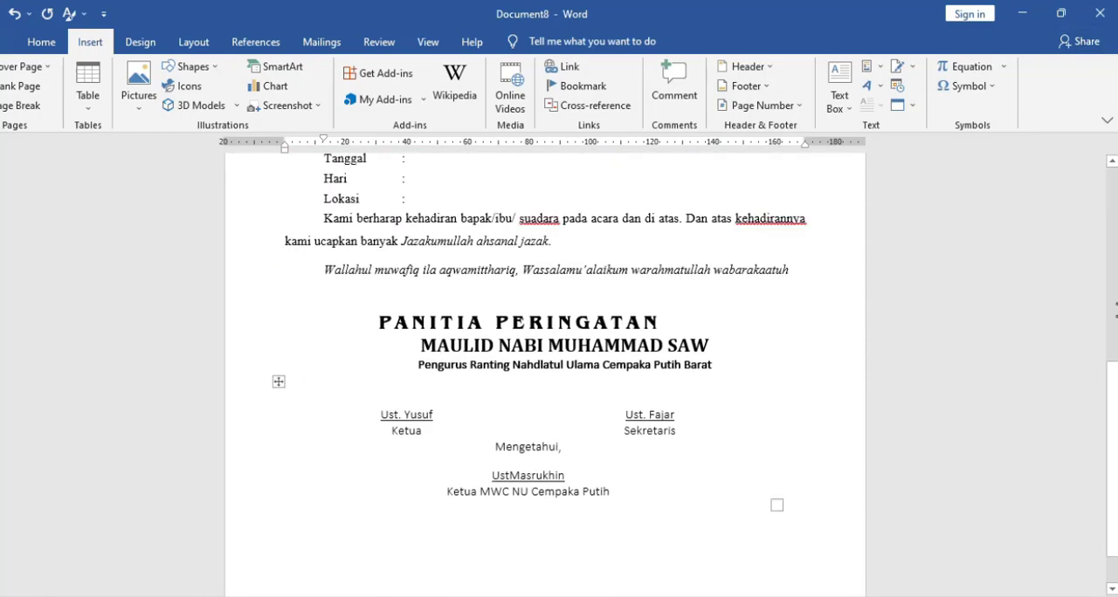
pyautogui.click(1114, 210)
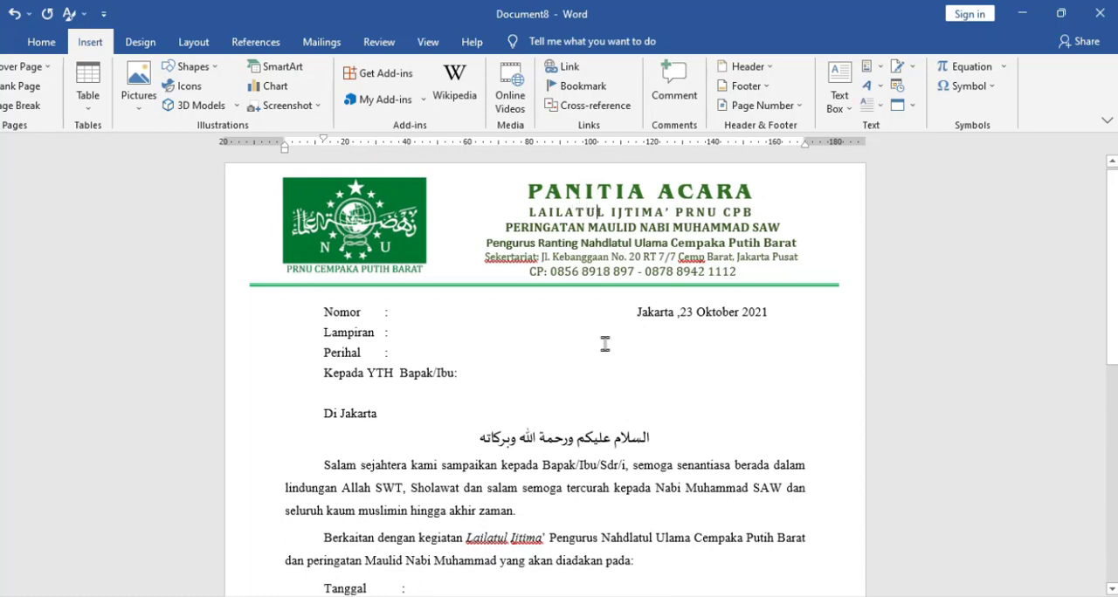
# - Delete the entire inserted letter to leave the document blank
pyautogui.hotkey('ctrl', 'a')
pyautogui.press('Delete')
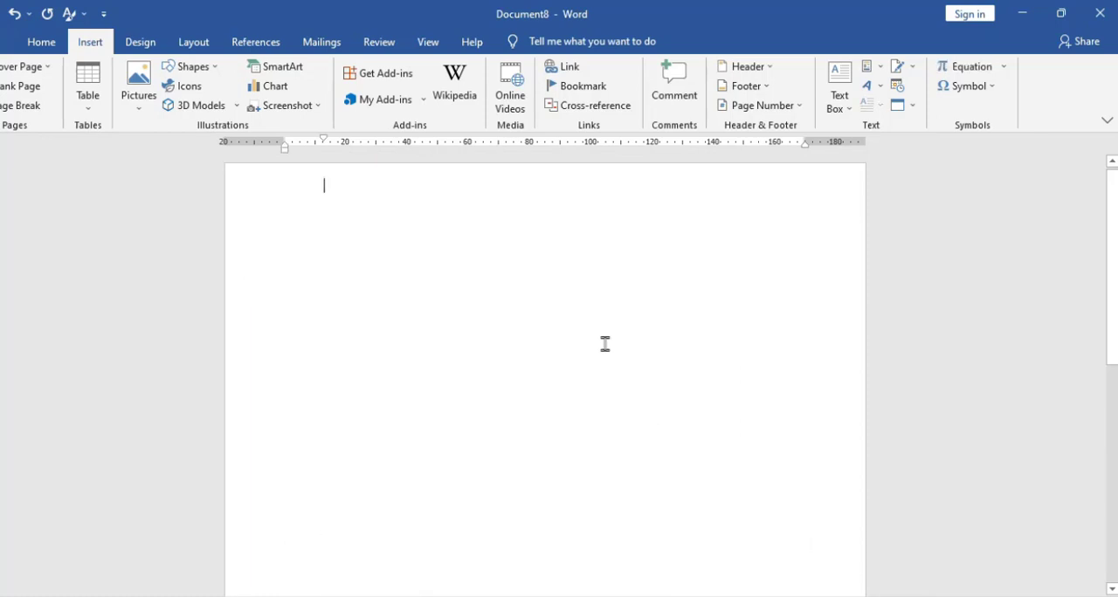
# - Try to call up the saved letter by entering acara and paitia as its AutoText name, clearing each attempt
pyautogui.write('acara')
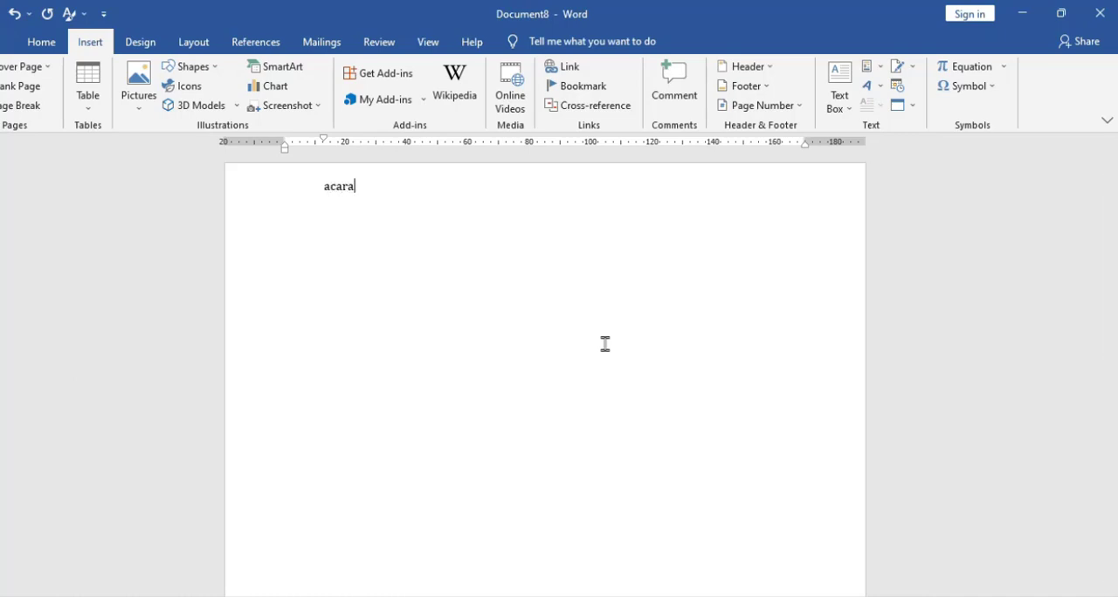
pyautogui.press('Return')
pyautogui.press('Up')
pyautogui.hotkey('shift', 'End')
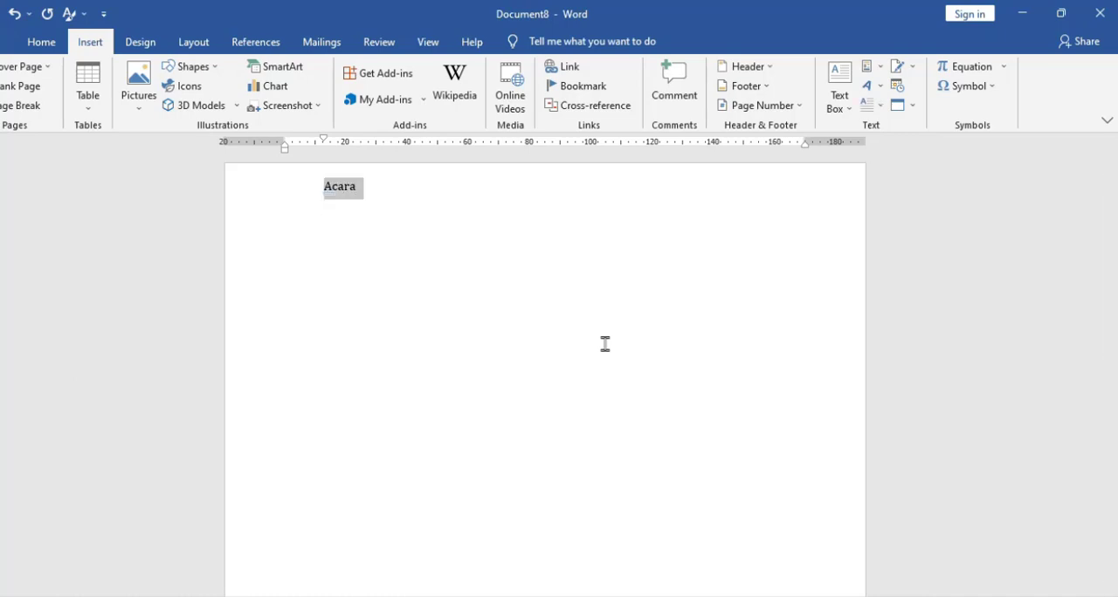
pyautogui.press('Delete')
pyautogui.write('paitia')
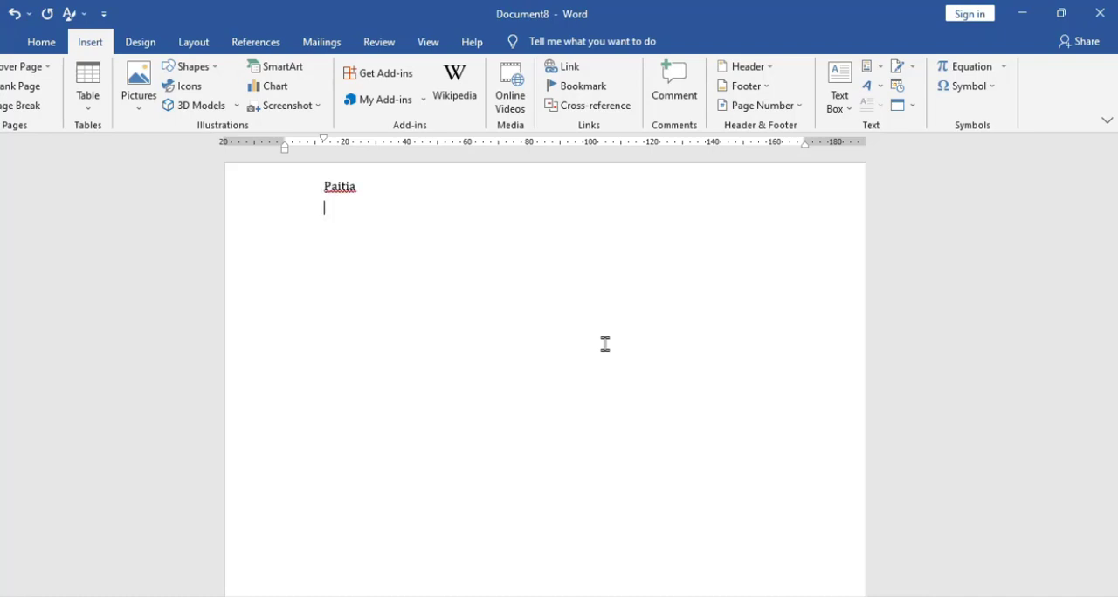
pyautogui.hotkey('shift', 'Up')
pyautogui.press('Delete')
# - Check the AutoText gallery in Quick Parts for the exact name of the saved letter entry, then return to the blank page
pyautogui.click(879, 68)
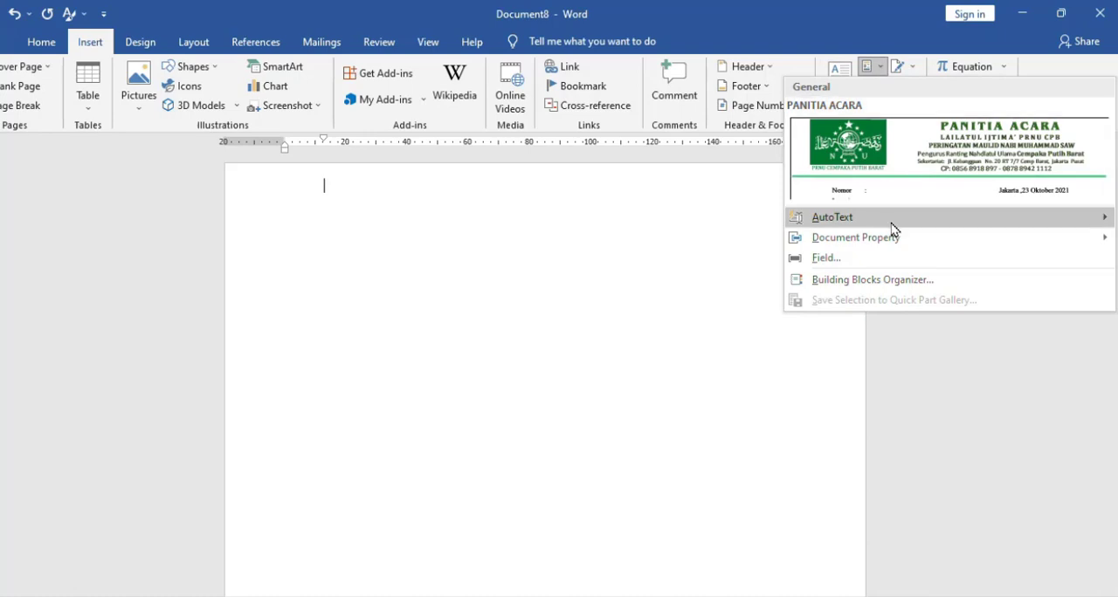
pyautogui.moveTo(891, 218)
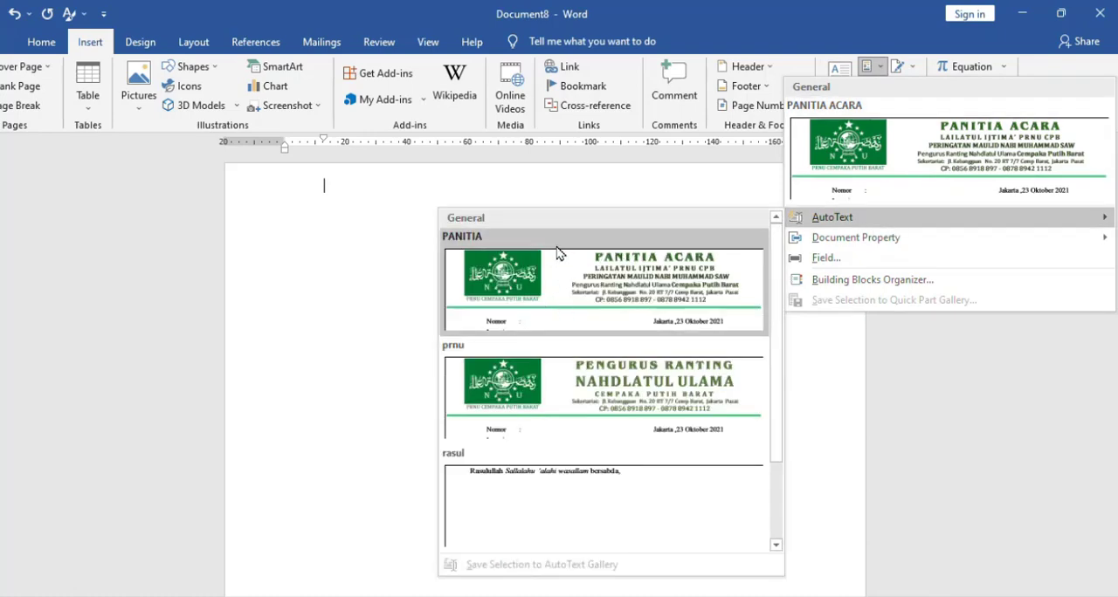
pyautogui.click(332, 218)
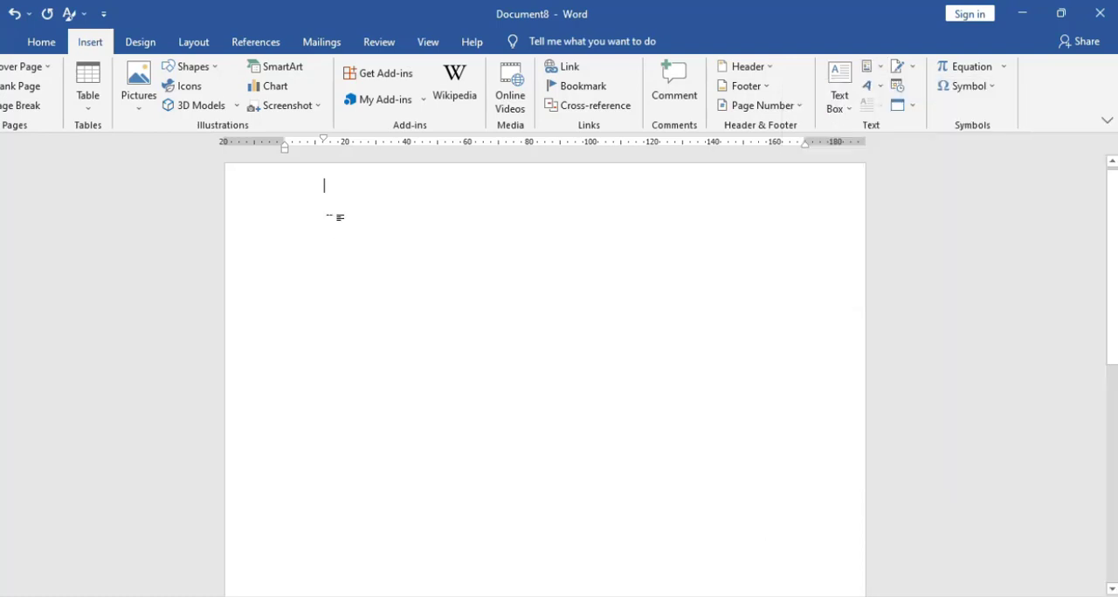
# - Insert the saved letter by entering PANI and accepting the PANITIA AutoText suggestion, and look over the inserted pages
pyautogui.write('PANI')
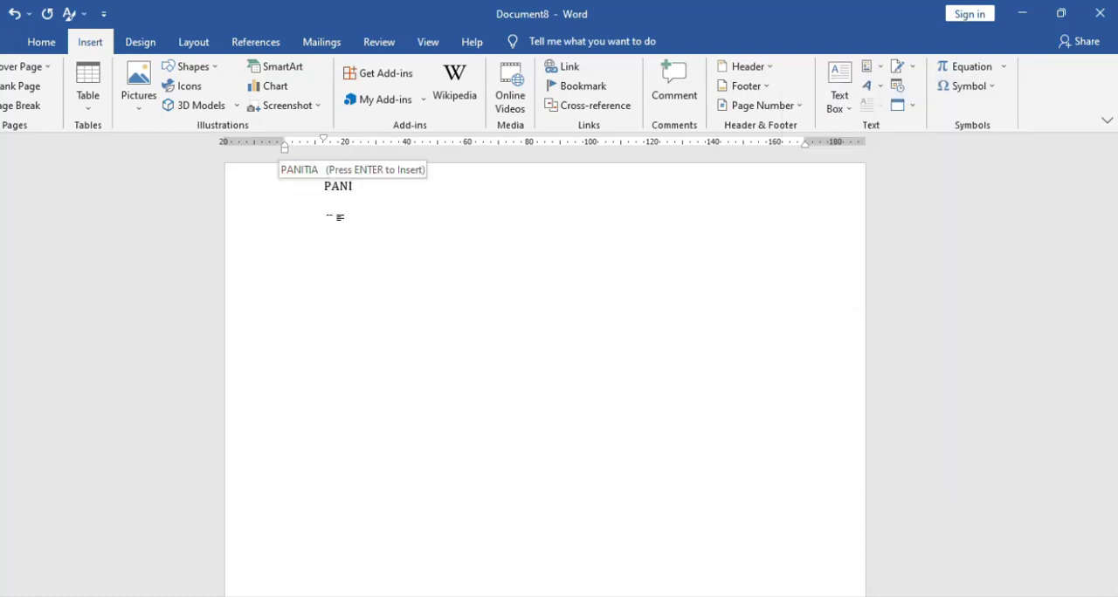
pyautogui.press('Return')
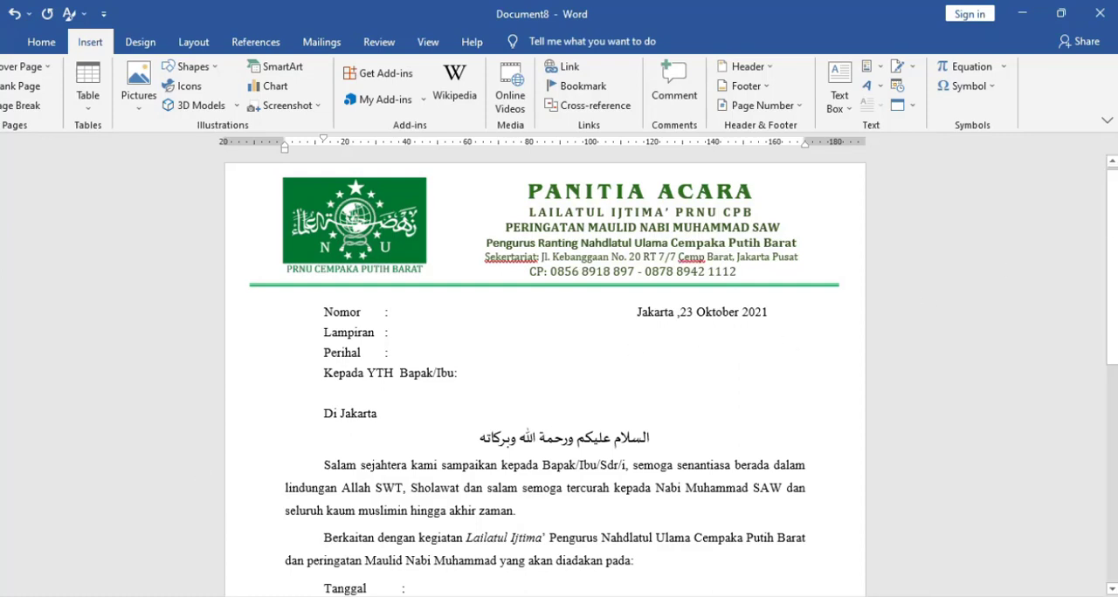
pyautogui.moveTo(1111, 230); pyautogui.dragTo(1081, 207)
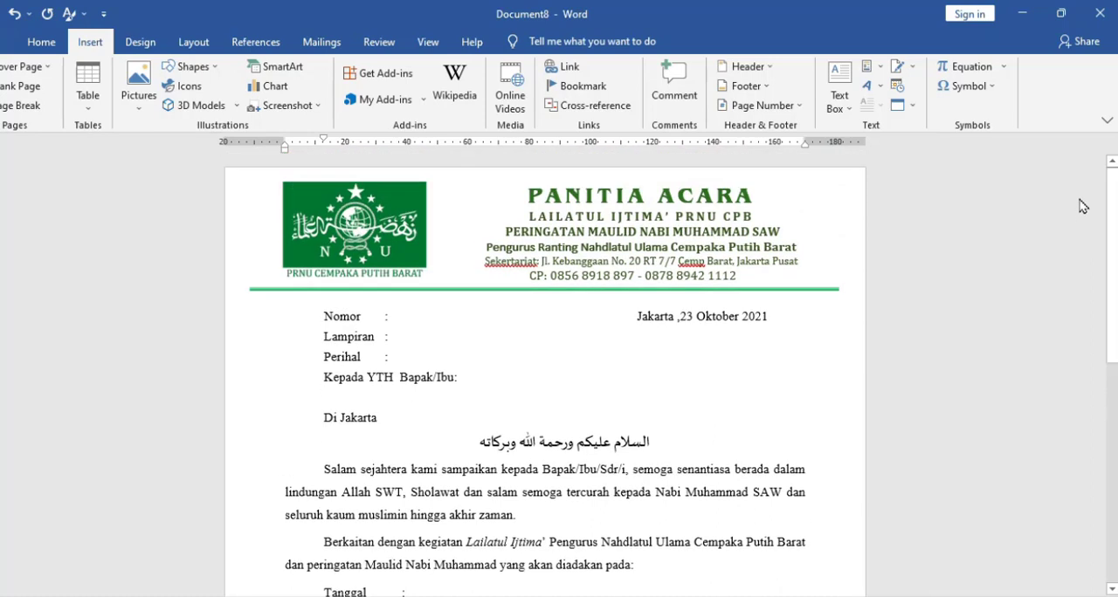